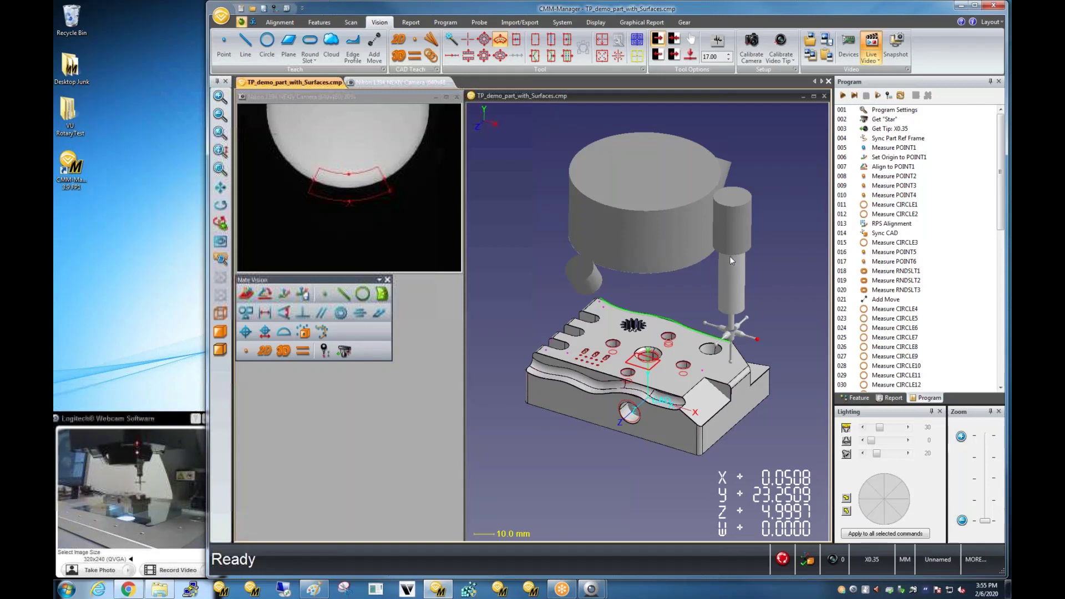
Run the part program until the Edge Profile scan CLOUD1 is collecting points
left_click(843, 96)
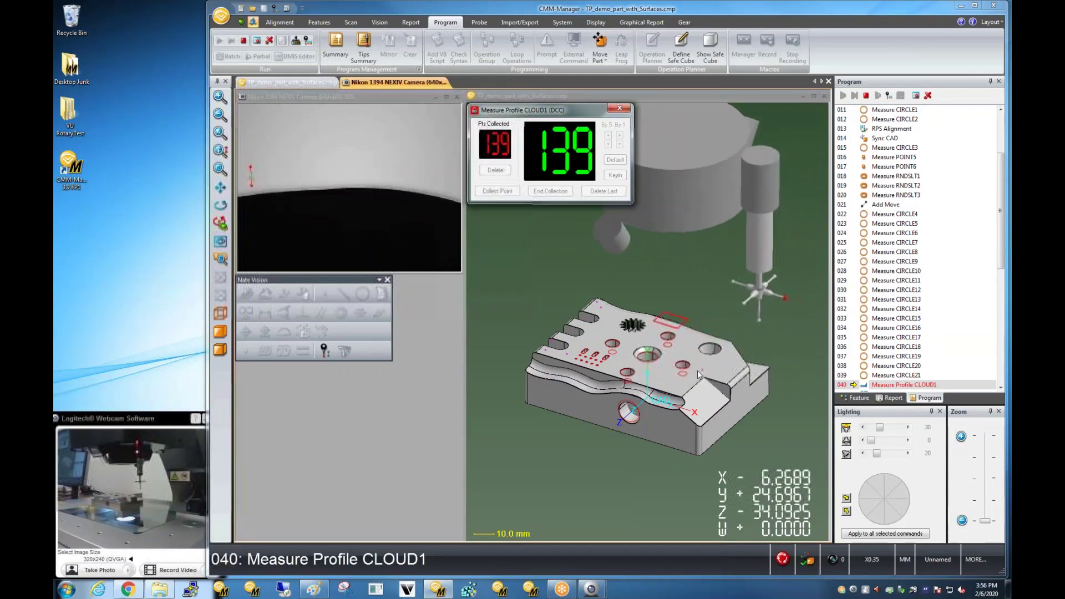
Rotate the 3-D part view to a top-down angle while MyReport1 is generated
left_click(220, 205)
left_click_drag(679, 358, 614, 431)
left_click_drag(668, 322, 706, 319)
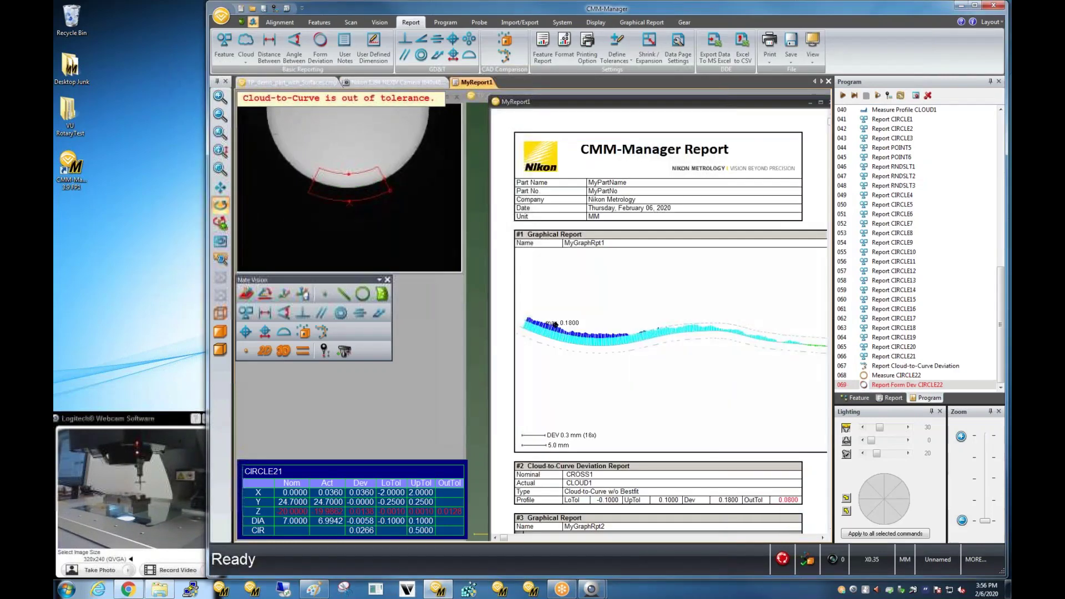
Select the first graphical report and widen the MyReport1 window
left_click(725, 281)
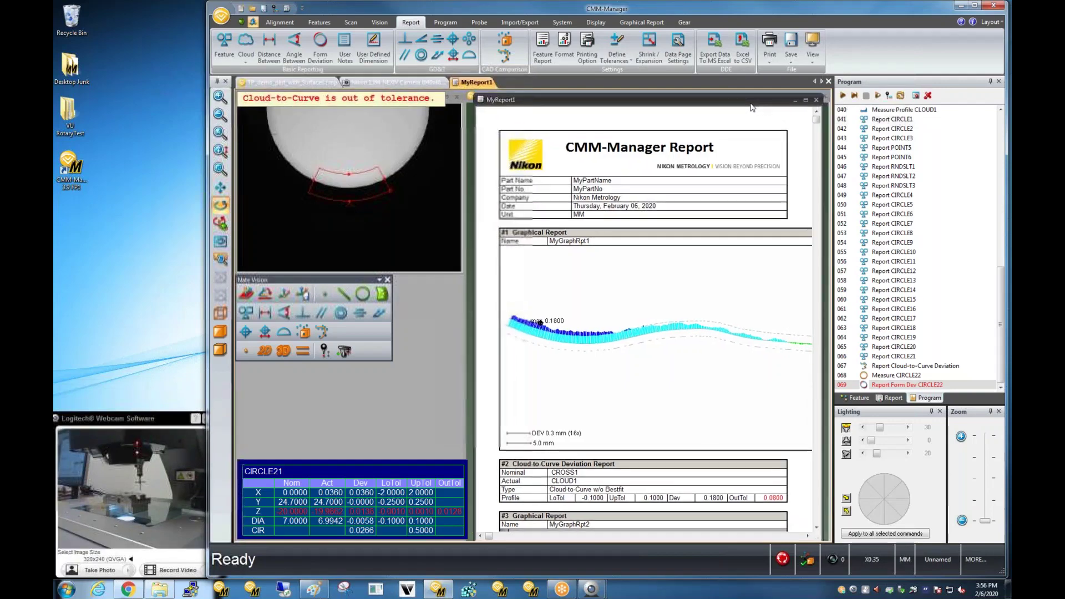
scroll(688, 273, "down", 3)
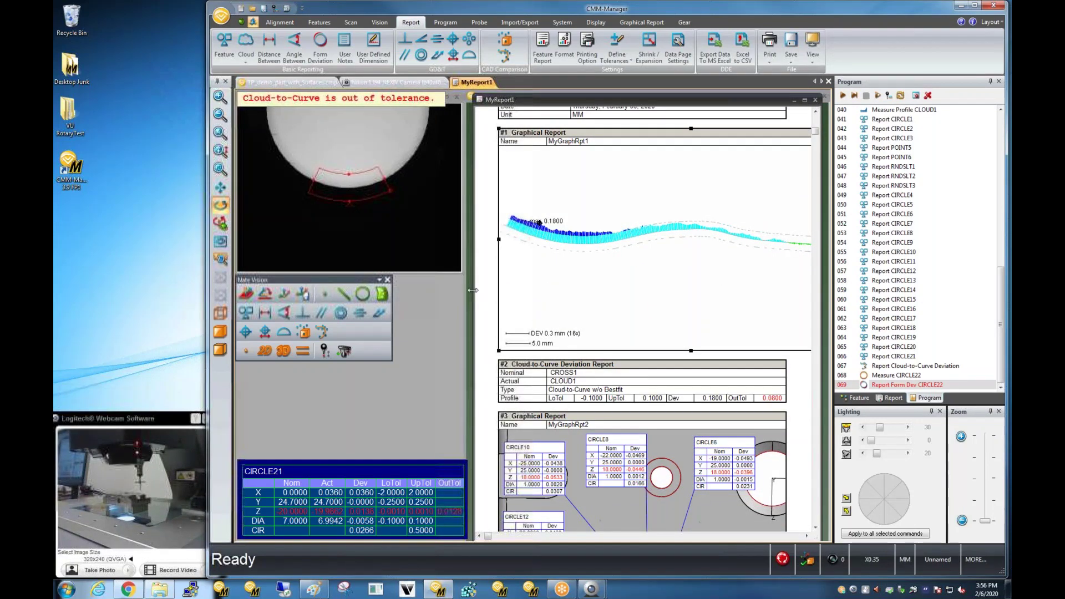
left_click_drag(473, 290, 421, 290)
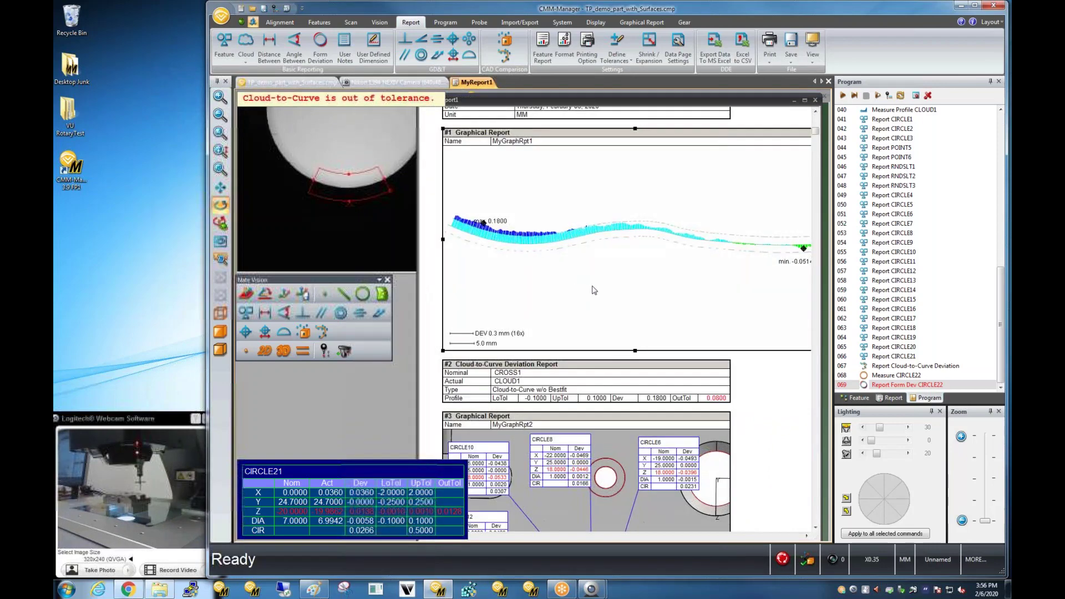
Scroll through MyReport1 to review the measurement results and CLOUD1 deviation
scroll(659, 262, "up", 2)
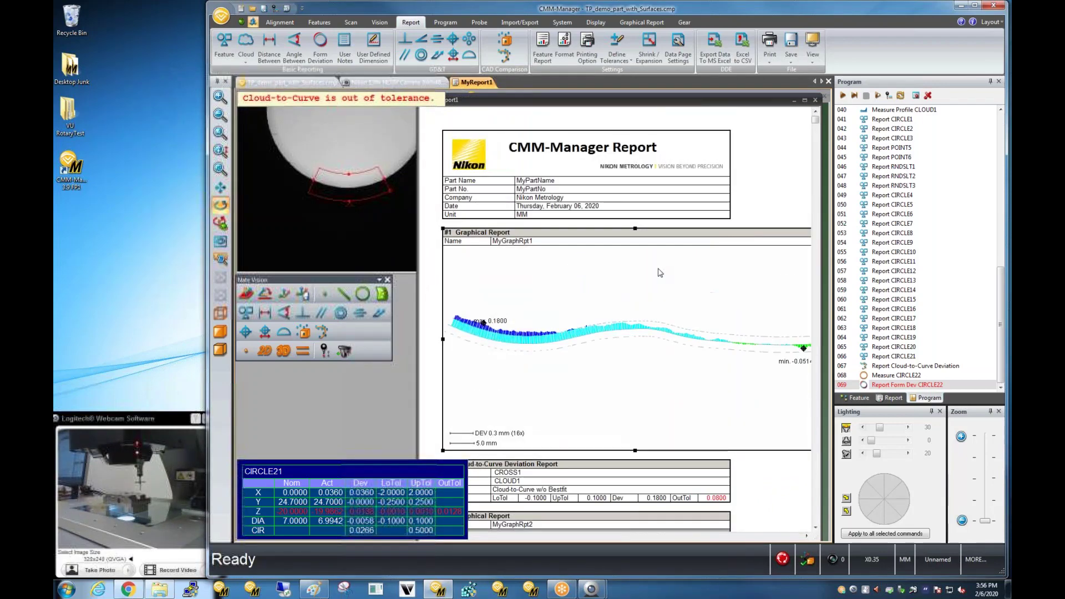
scroll(646, 275, "down", 1)
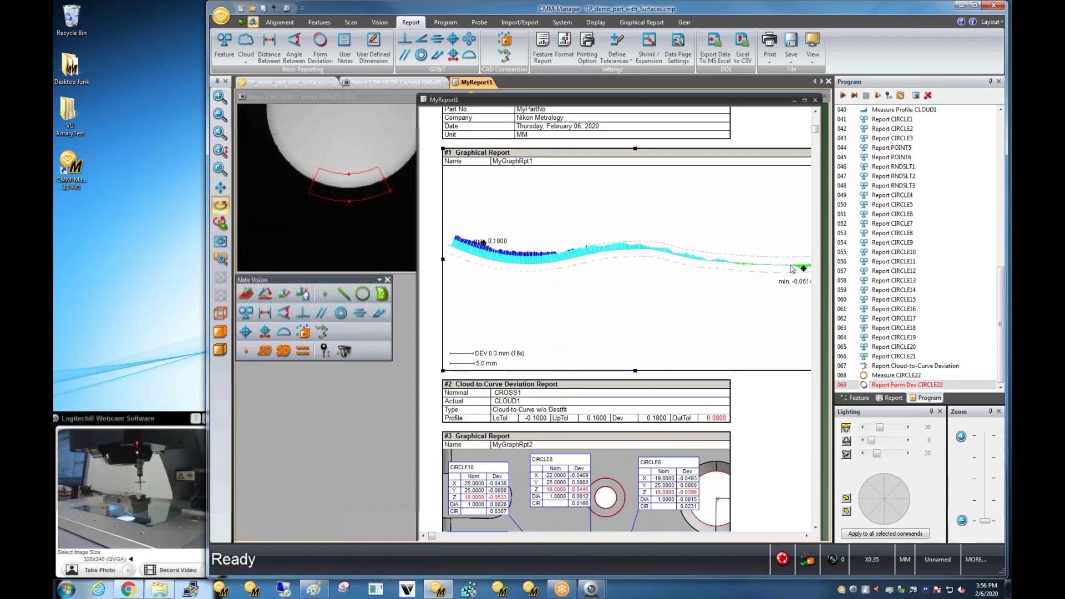
scroll(660, 315, "down", 6)
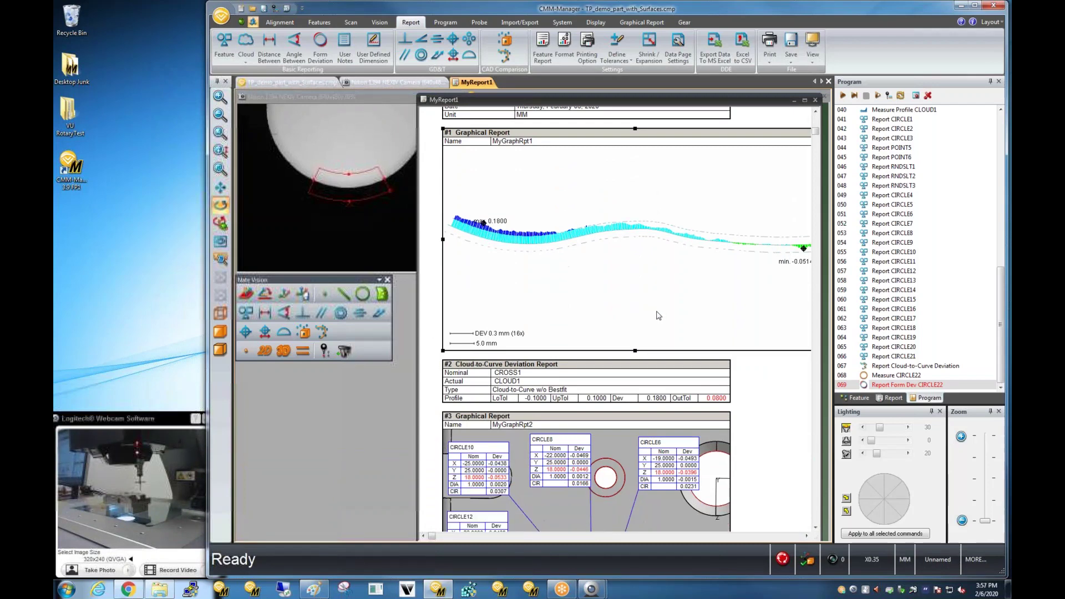
scroll(631, 409, "down", 2)
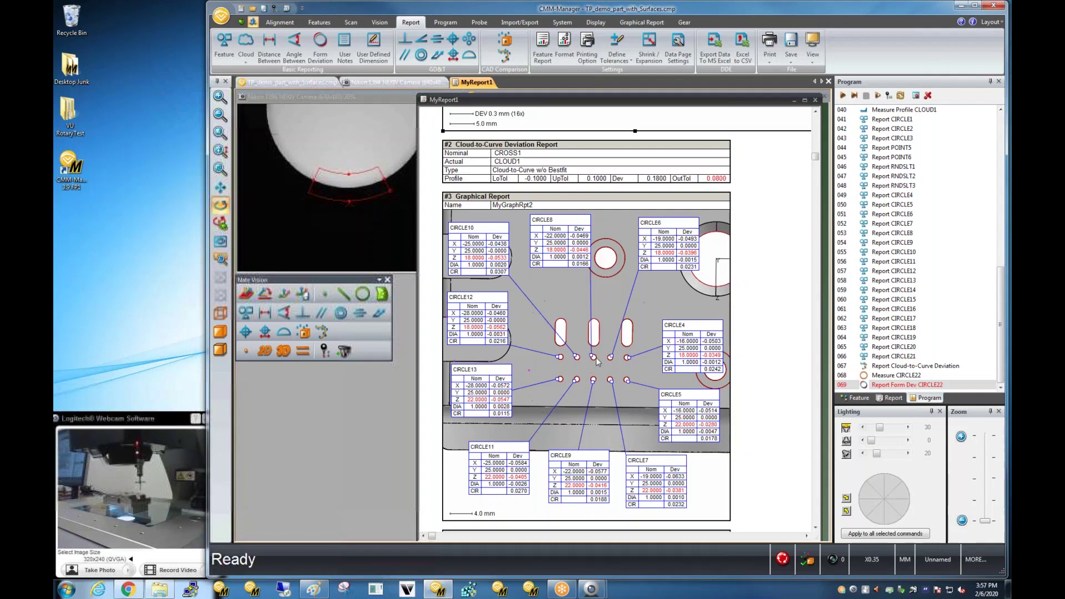
scroll(597, 362, "down", 15)
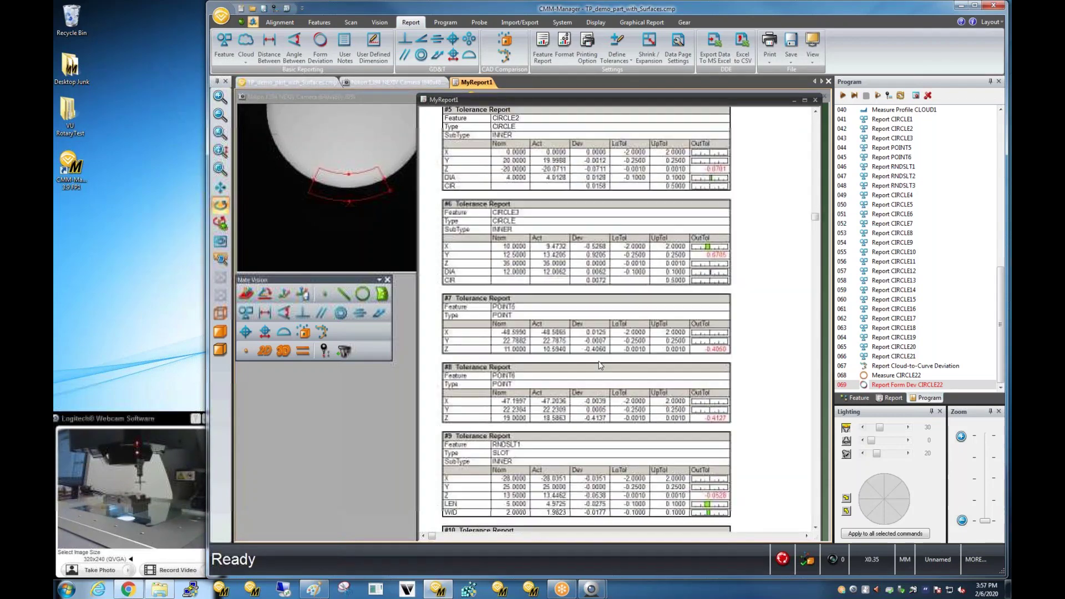
scroll(599, 364, "down", 15)
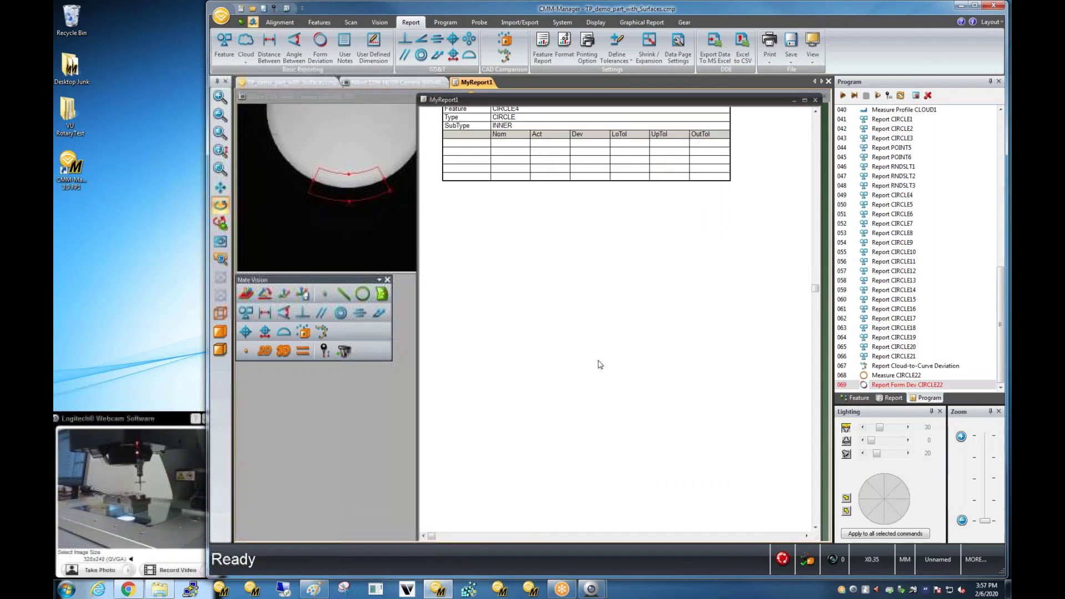
scroll(600, 364, "down", 5)
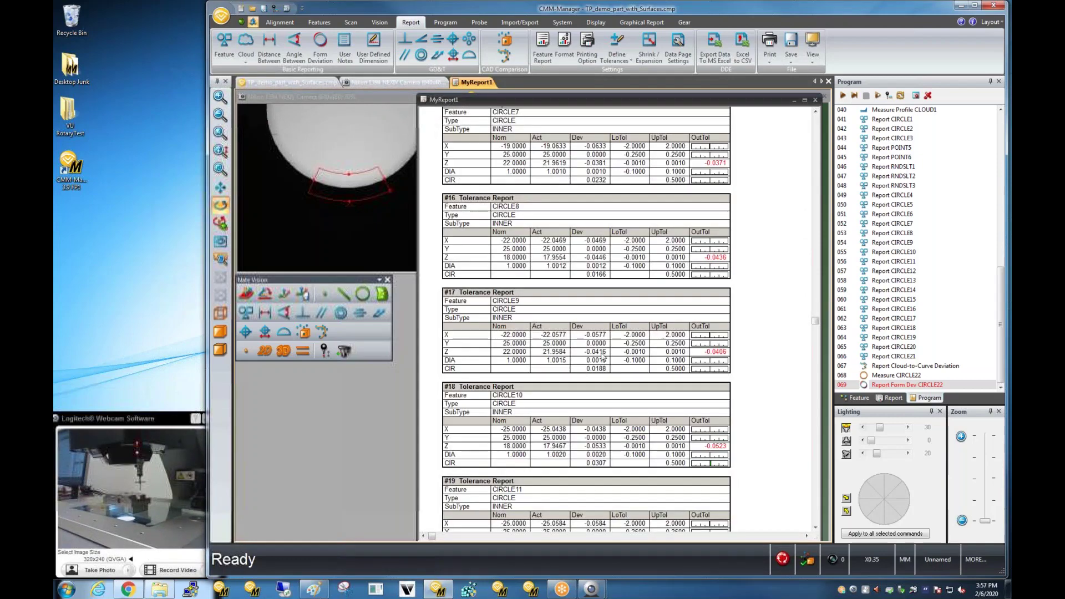
scroll(603, 356, "down", 5)
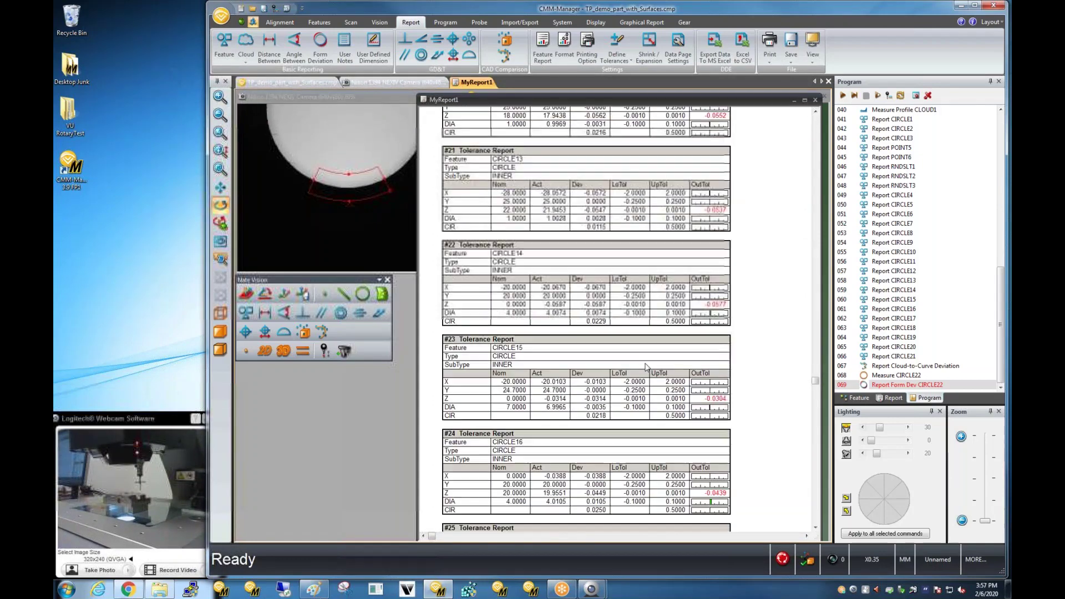
scroll(769, 378, "down", 9)
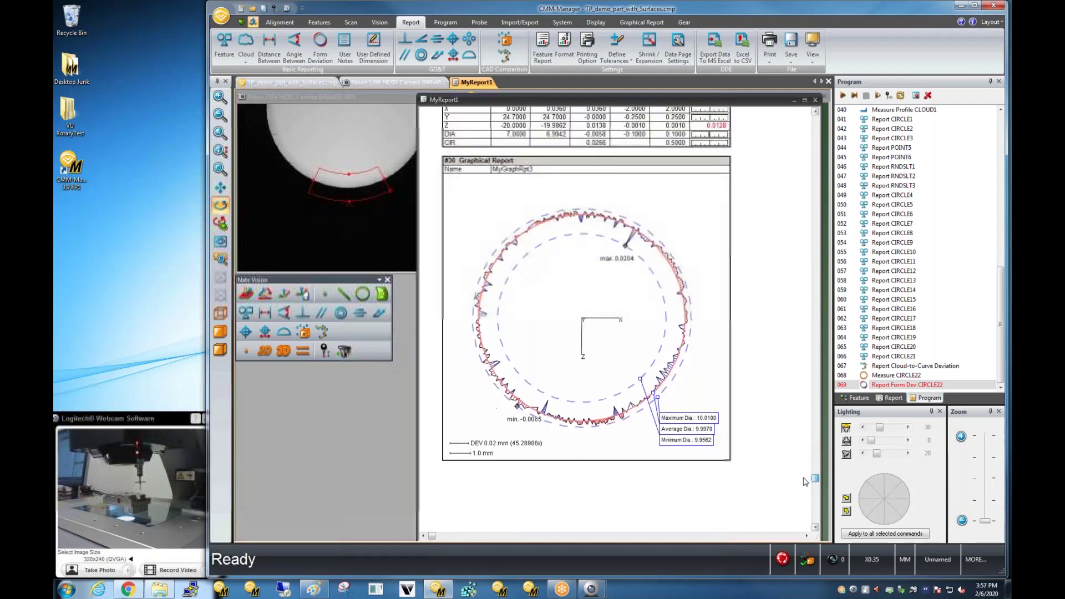
scroll(805, 482, "down", 3)
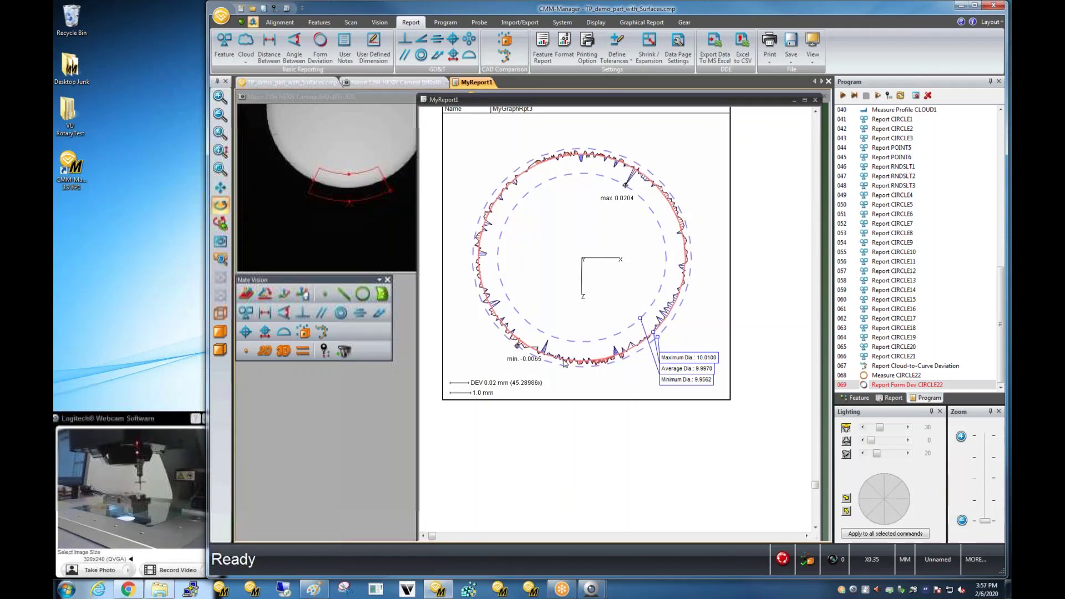
scroll(564, 361, "up", 15)
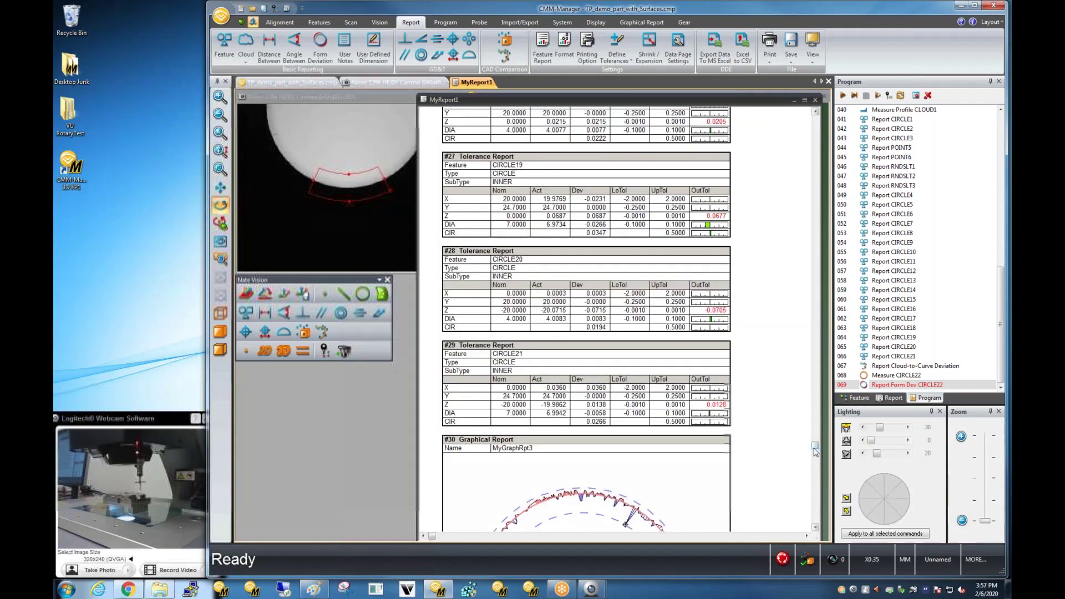
scroll(814, 450, "down", 15)
Close MyReport1, rotate the part, and switch on teach mode with Vision features
left_click(815, 100)
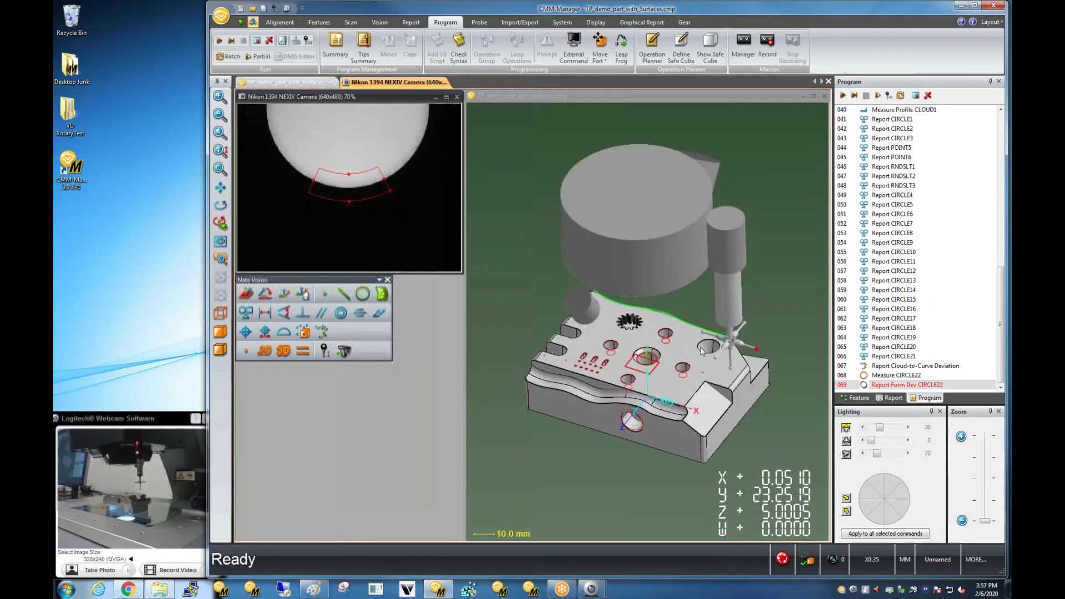
left_click_drag(702, 351, 722, 408)
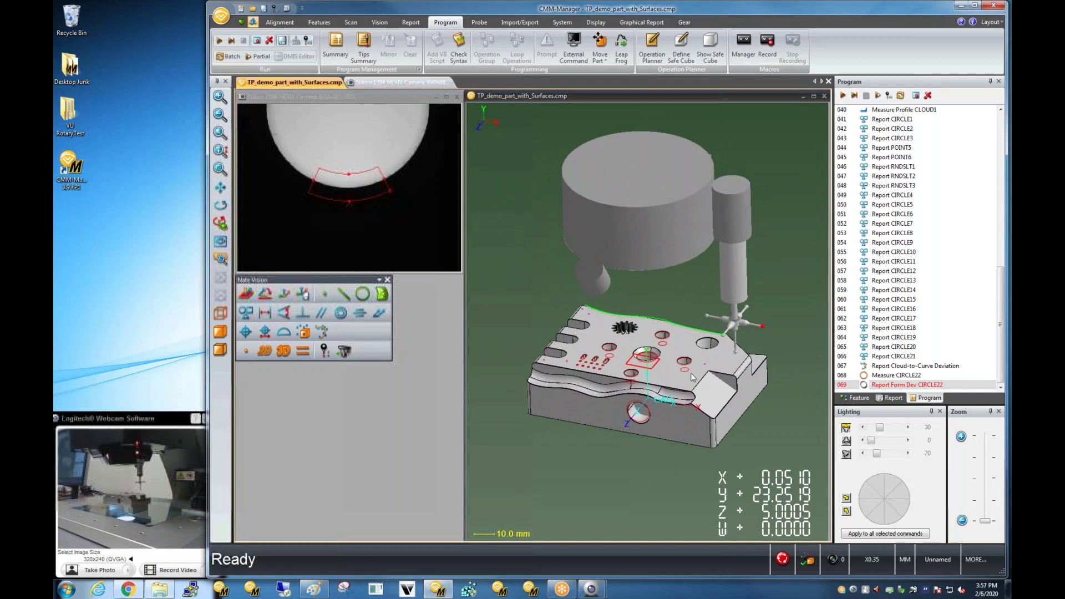
left_click(379, 22)
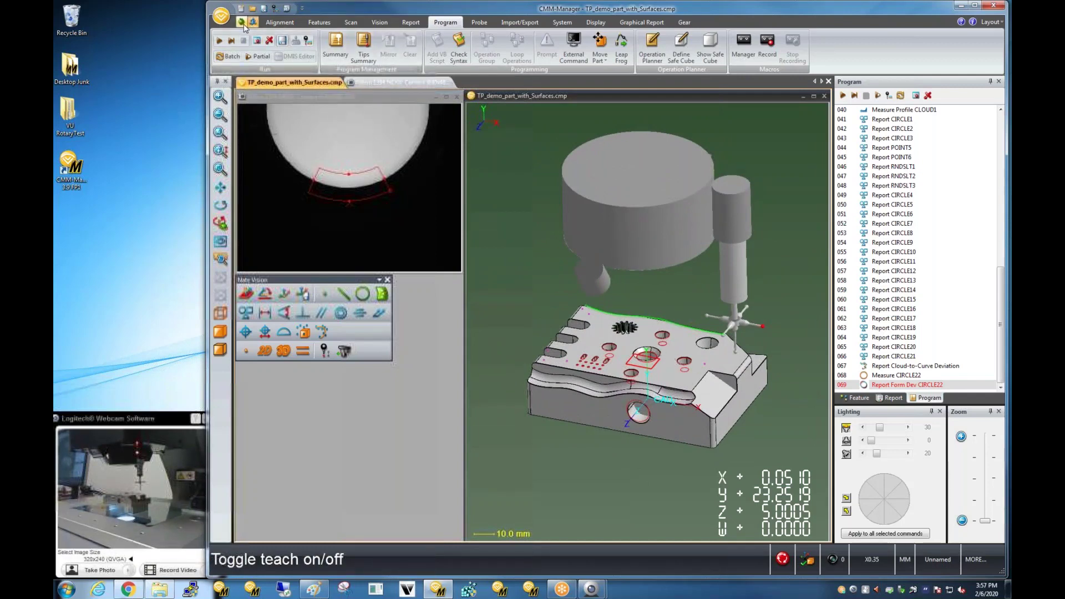
left_click(253, 22)
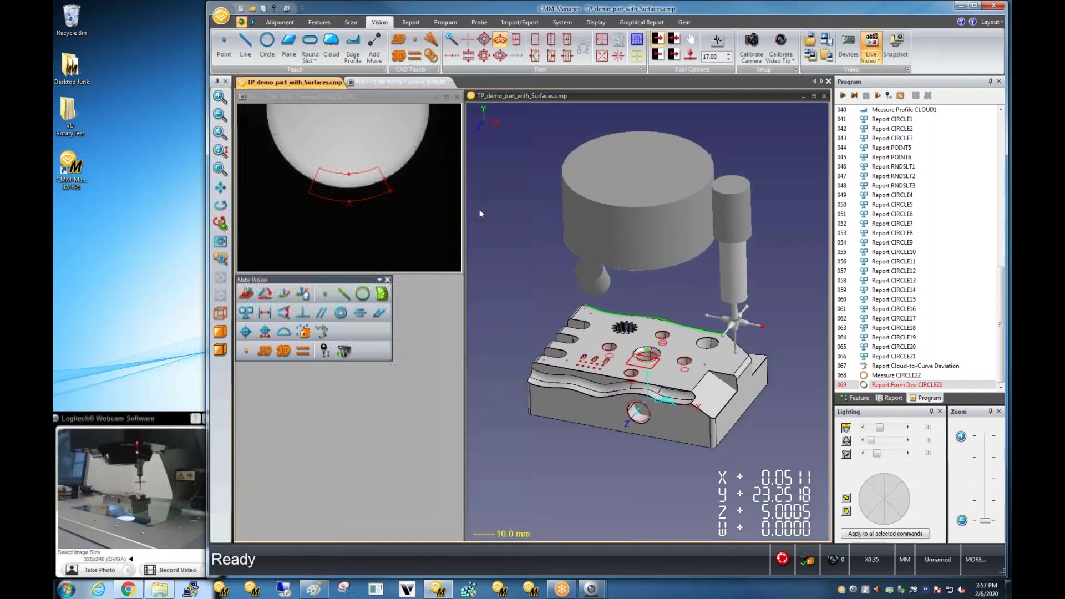
Teach OPNSLT1 from two CAD slot edges and verify it (length 4.6774, width 7.9747)
left_click(303, 349)
scroll(519, 327, "up", 5)
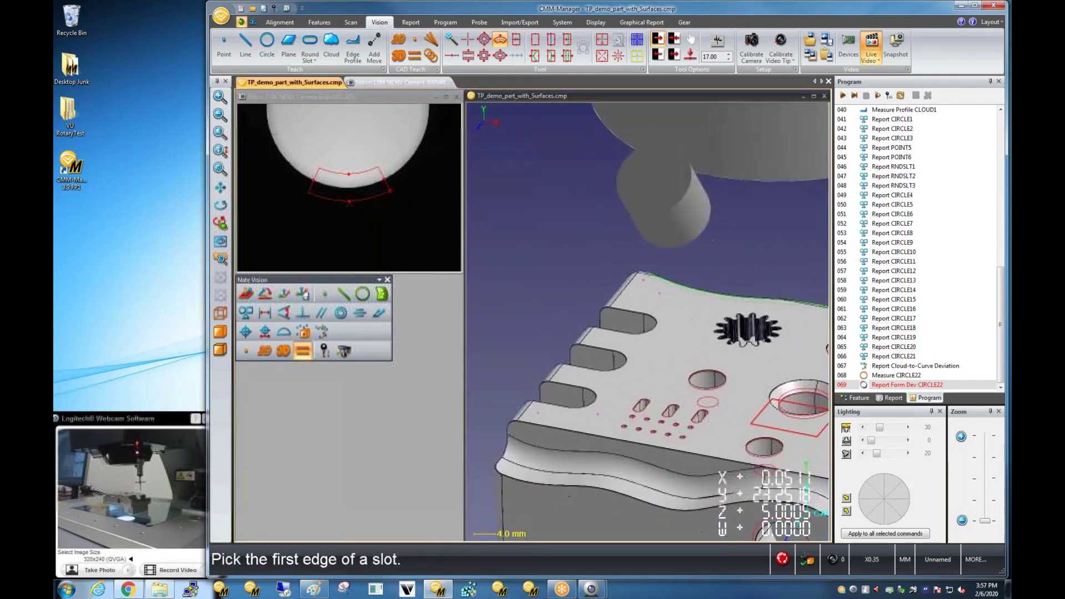
scroll(603, 353, "up", 2)
left_click(597, 348)
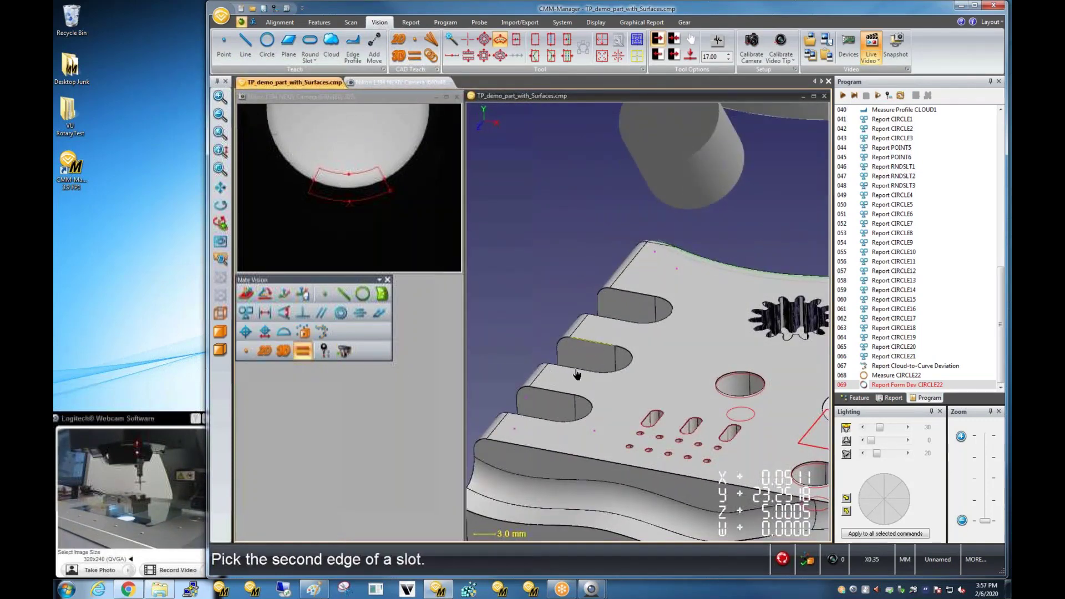
left_click(575, 377)
key("Return")
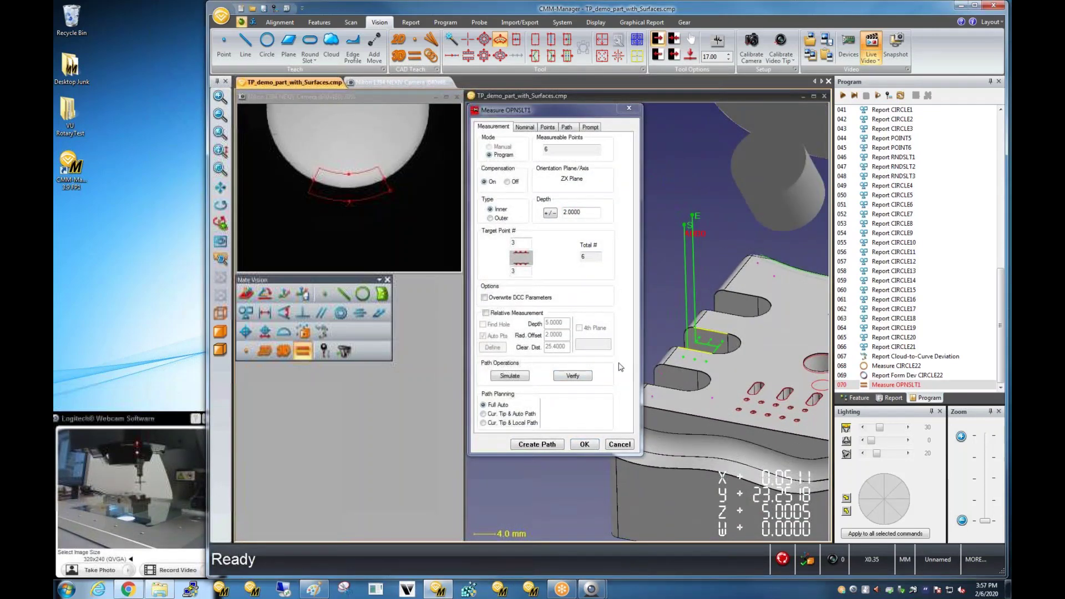
left_click(571, 377)
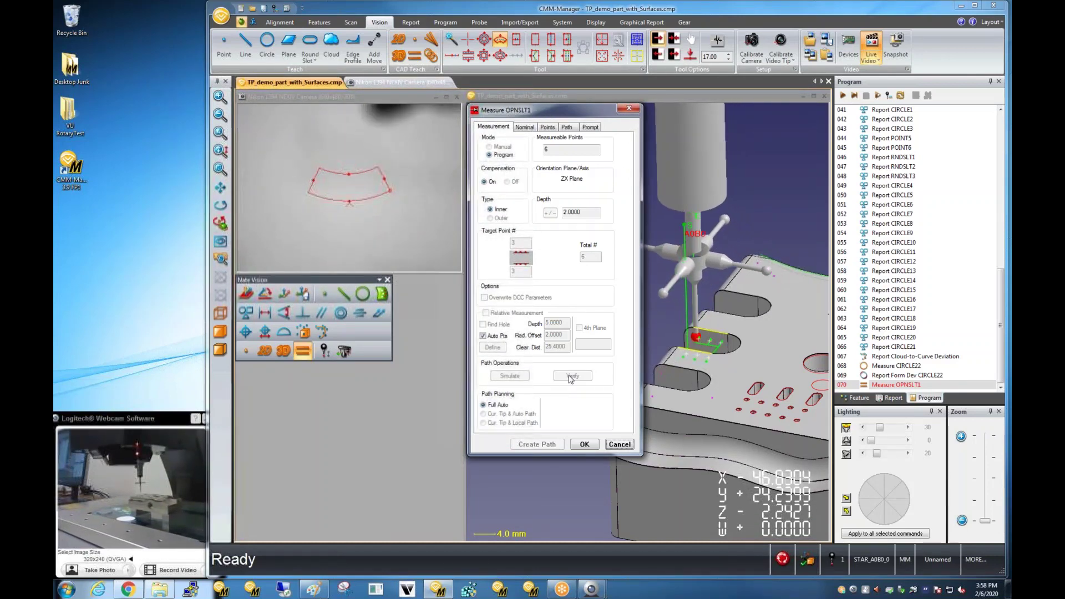
left_click(585, 444)
Create OPNSLT2 from a CAD slot edge, move to the feature and turn on lighting
left_click(416, 56)
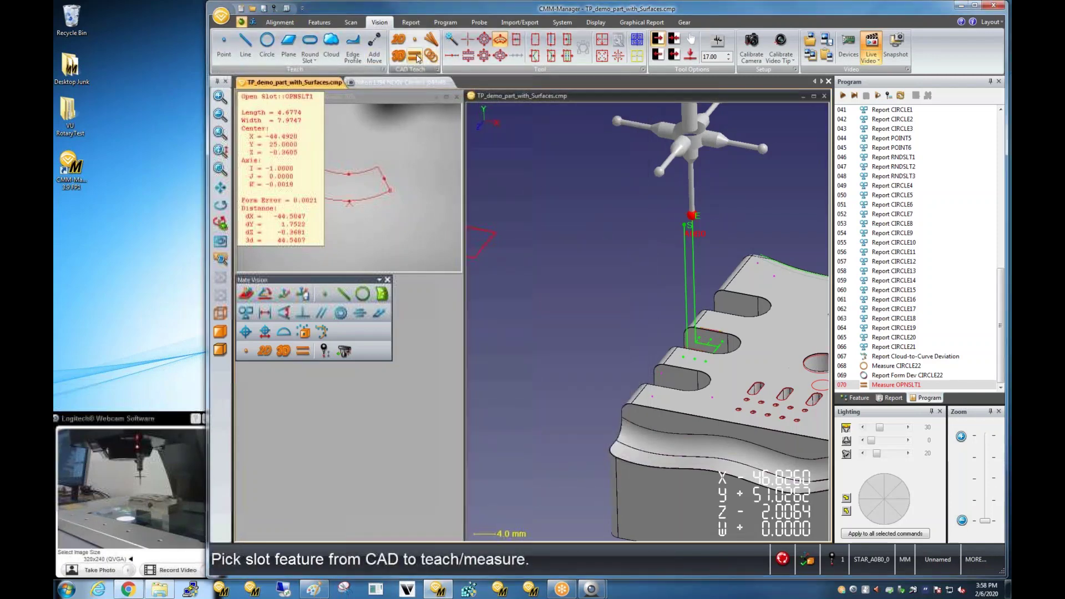
scroll(697, 331, "up", 5)
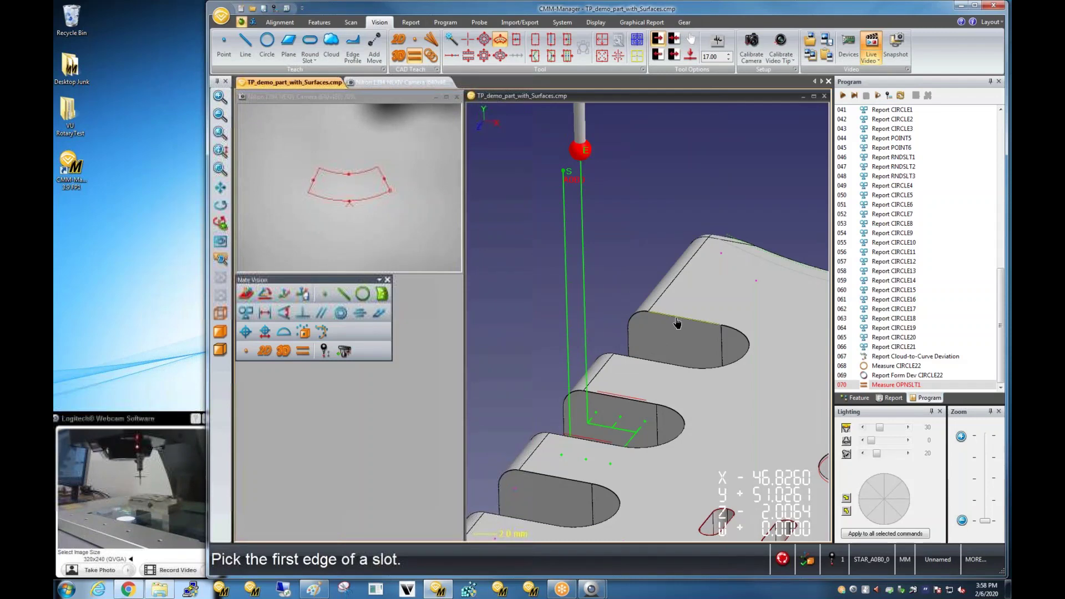
left_click(648, 365)
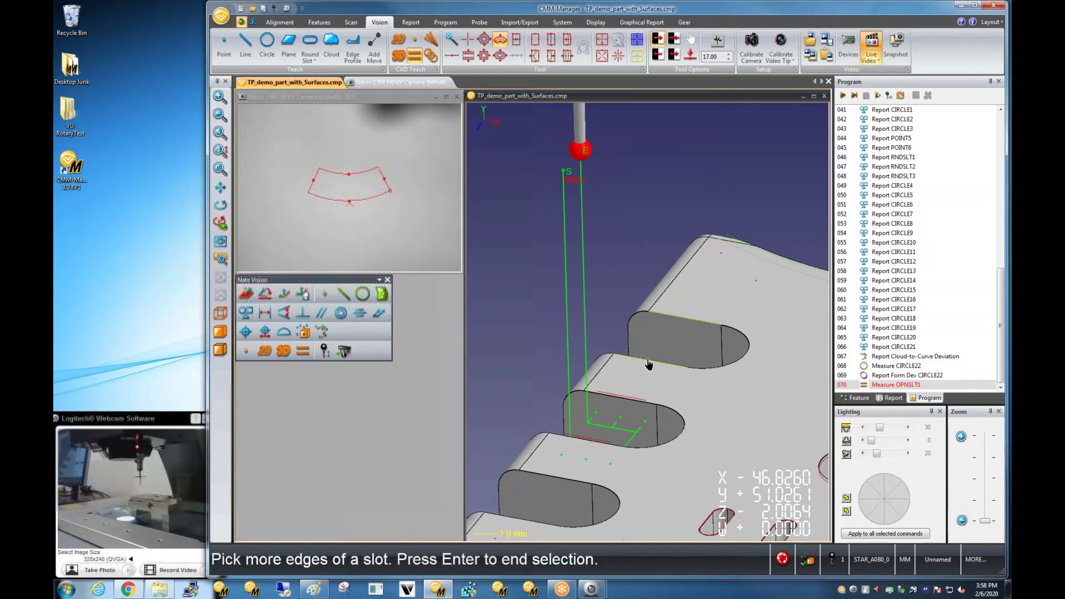
key("Return")
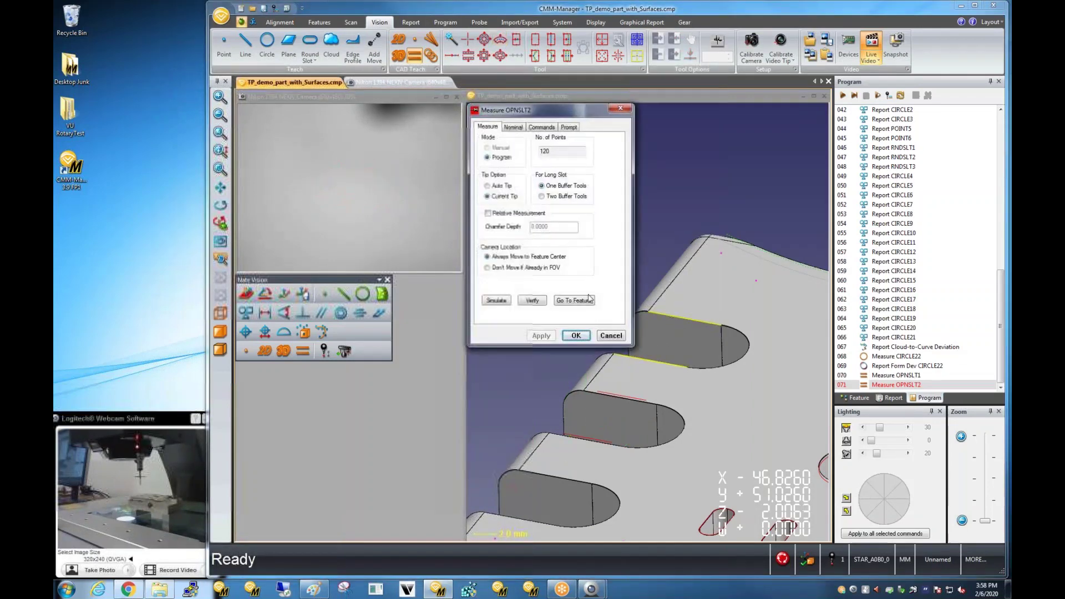
left_click(575, 303)
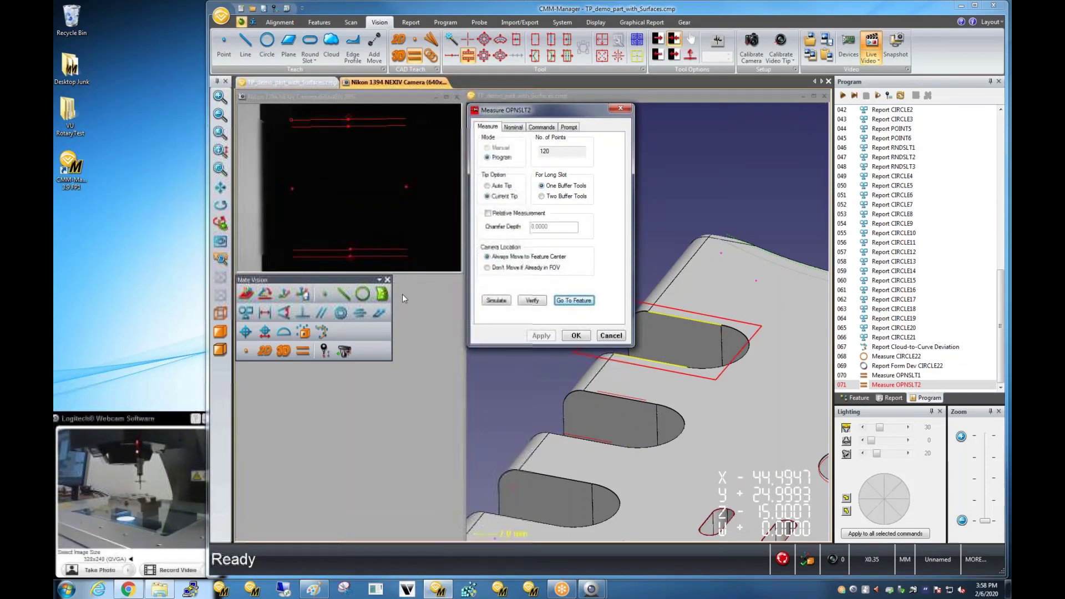
left_click(846, 455)
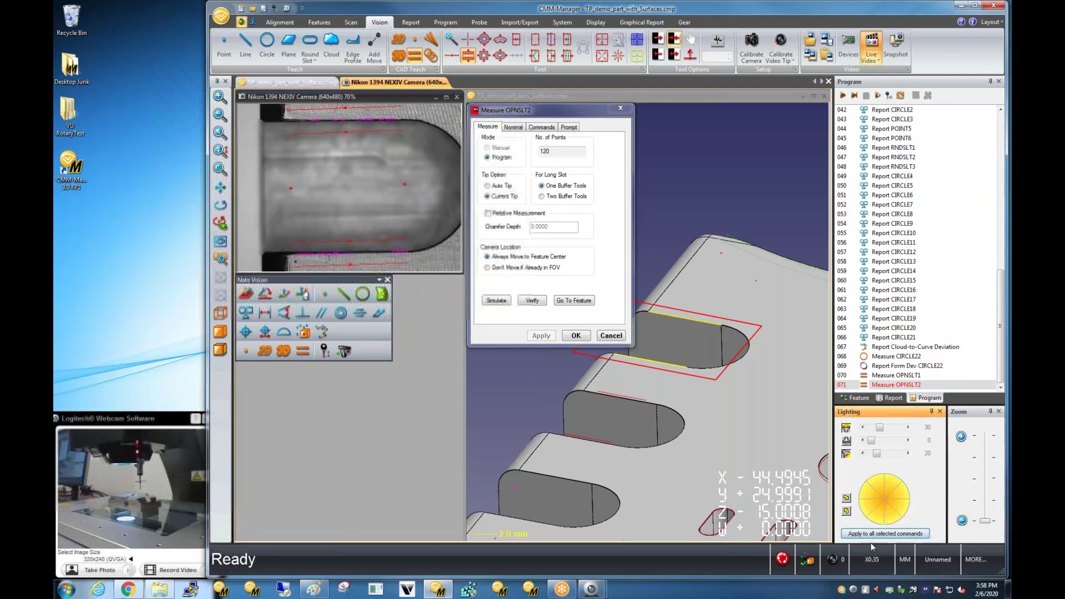
Reposition the OPNSLT2 image tool's target onto the top edge line
left_click(717, 40)
left_click(655, 116)
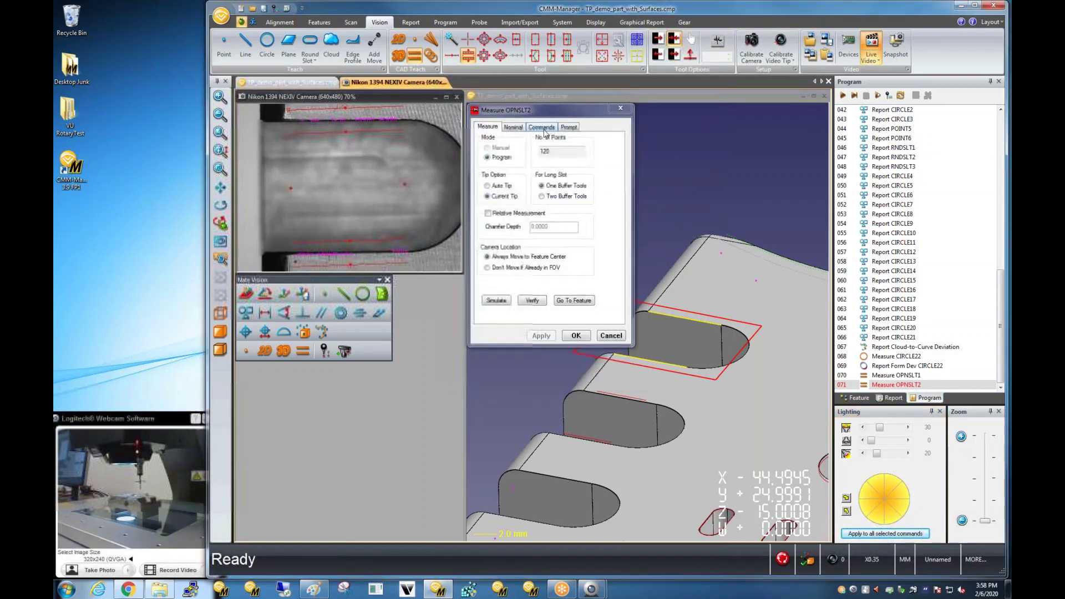
left_click(541, 127)
double_click(514, 157)
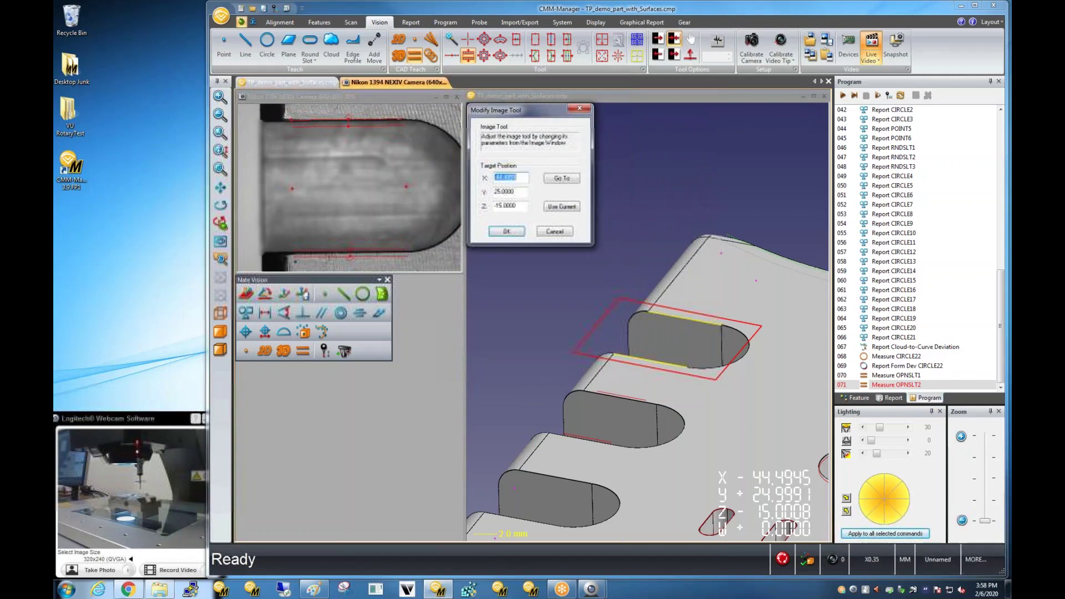
left_click(347, 116)
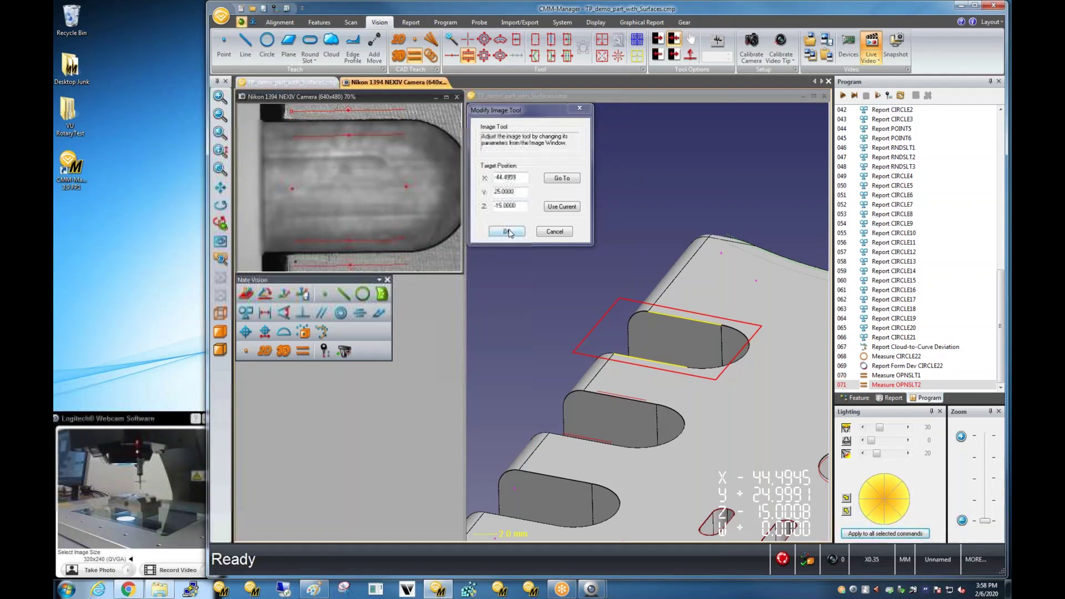
left_click(506, 232)
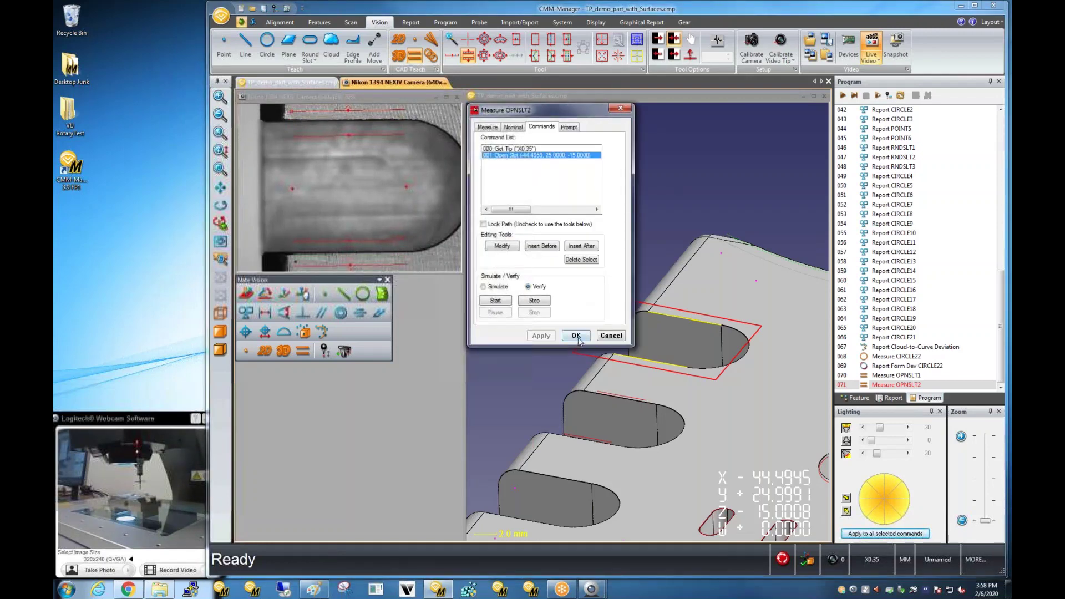
left_click(488, 127)
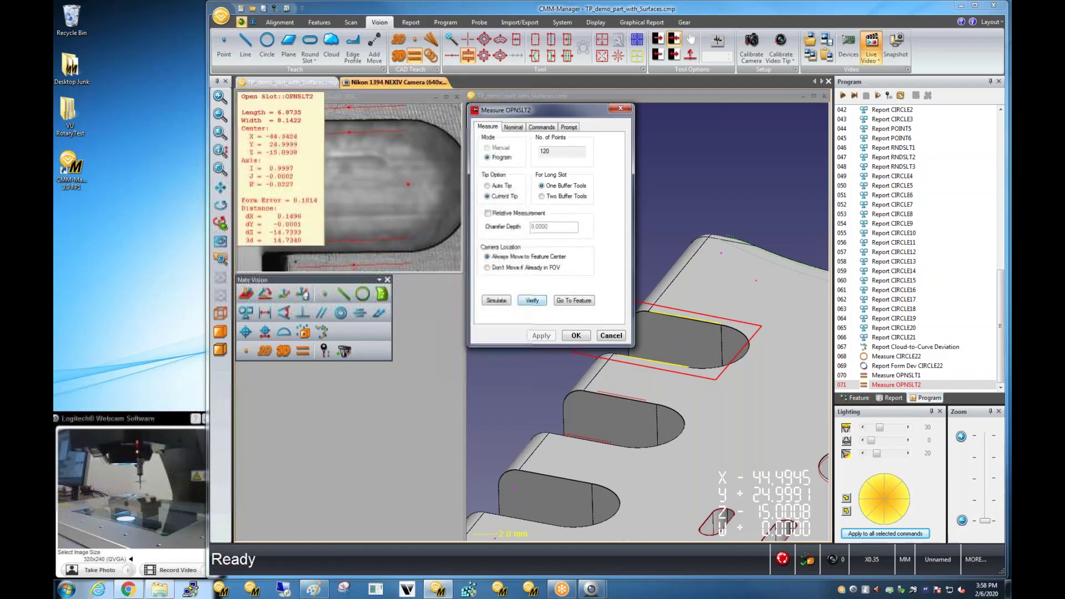
Accept OPNSLT2 (length 6.8735, width 8.1422) and reframe the CAD view to show more holes
left_click(526, 300)
left_click(576, 335)
left_click(633, 383)
scroll(643, 366, "down", 3)
middle_click_drag(649, 358, 687, 263)
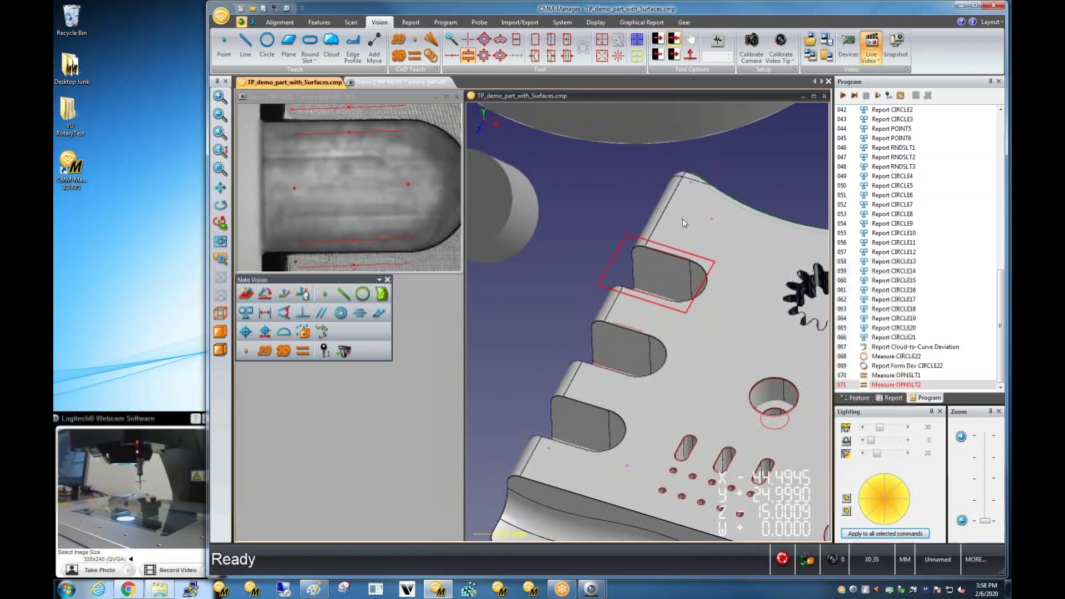
middle_click_drag(696, 346, 601, 364)
scroll(601, 364, "down", 1)
middle_click_drag(741, 407, 653, 355)
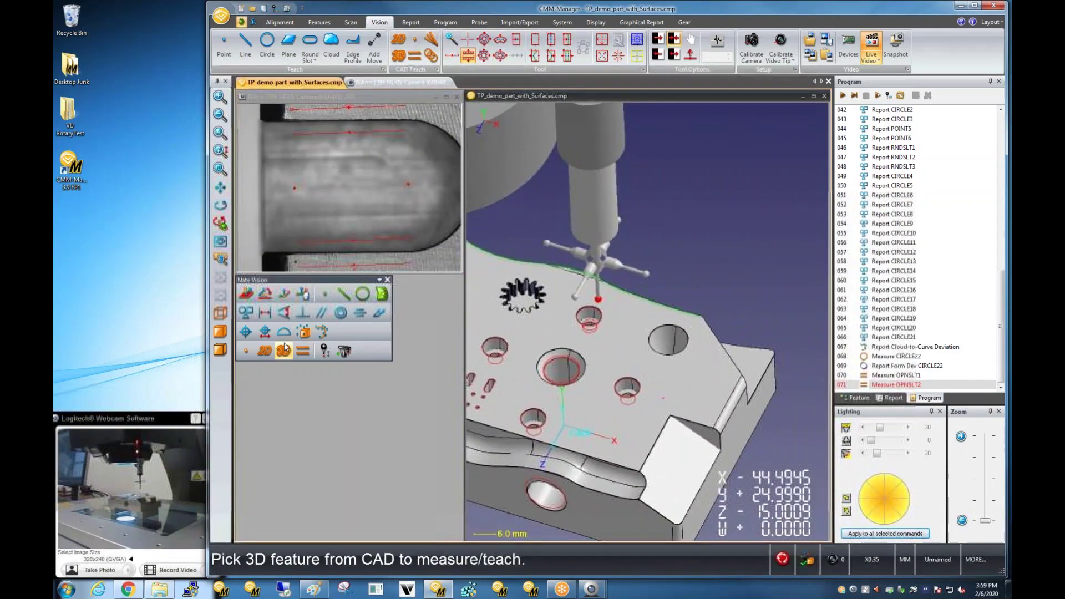
Pick the CAD cone hole, adjust its range, and verify CONE1 at 30.2319° apex angle
left_click(283, 351)
left_click(668, 339)
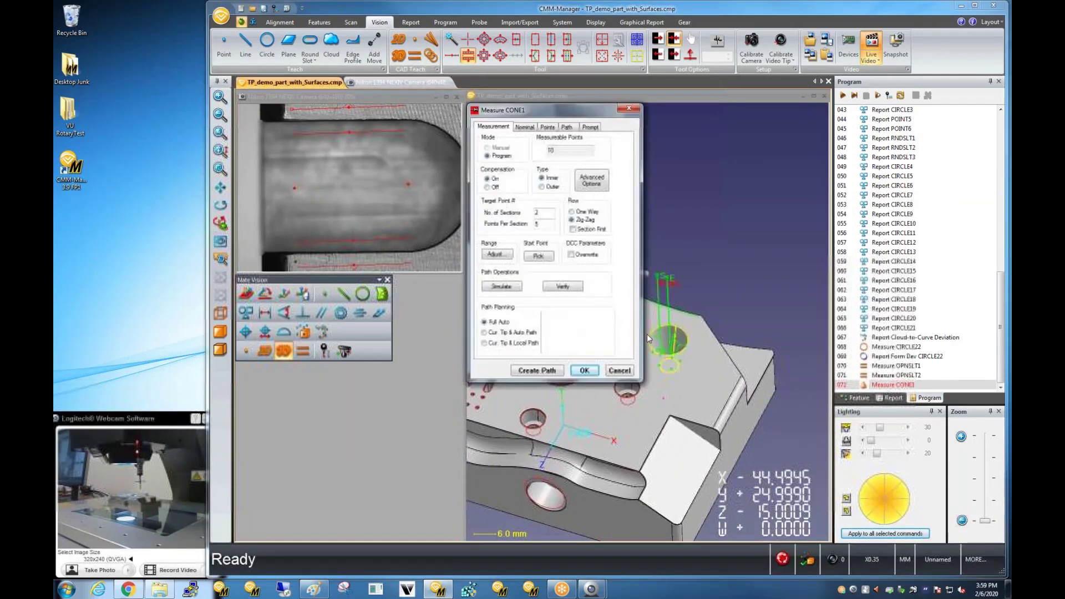
middle_click_drag(668, 340, 736, 330)
right_click_drag(737, 331, 733, 361)
scroll(734, 361, "up", 3)
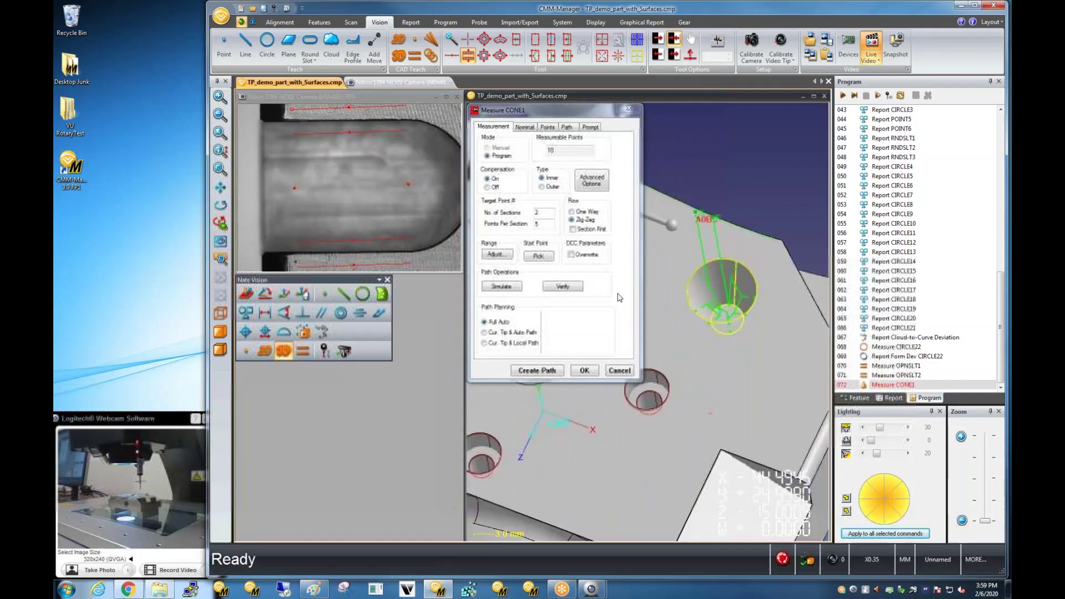
left_click(495, 254)
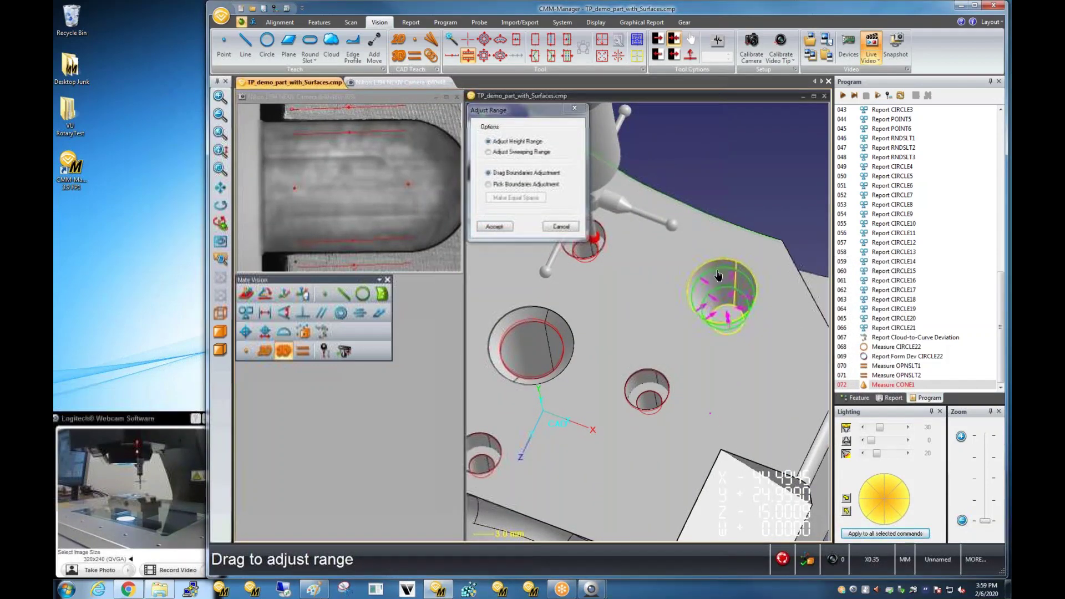
left_click(495, 226)
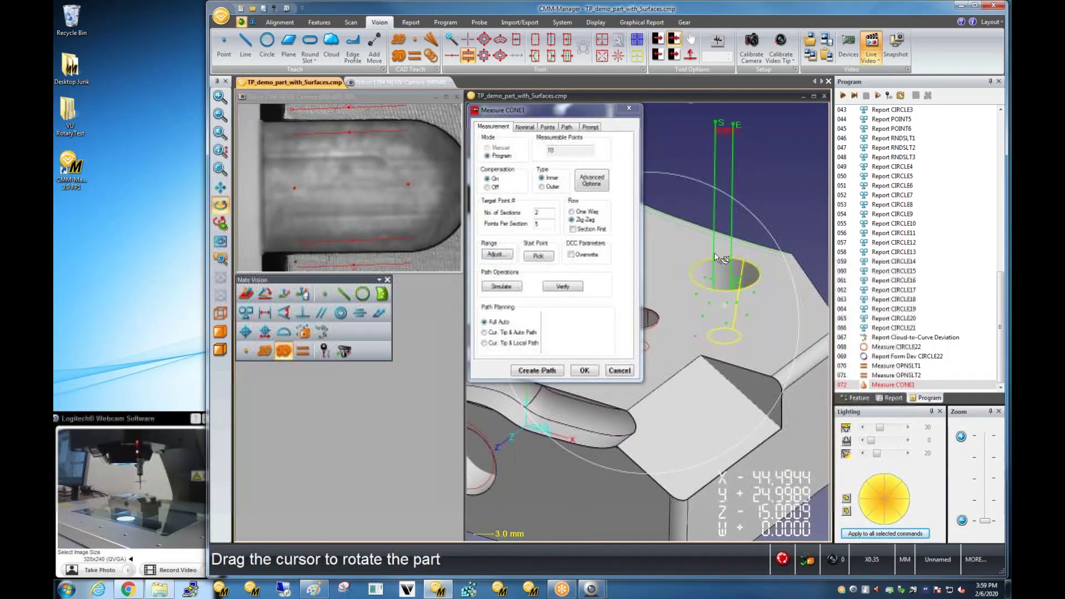
left_click(559, 286)
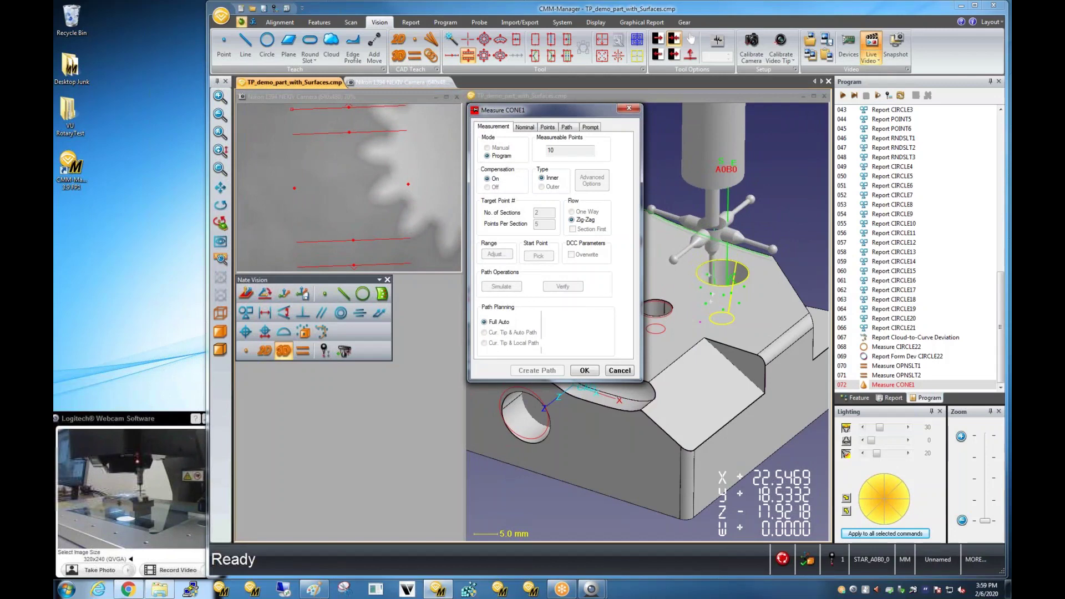
scroll(713, 345, "down", 3)
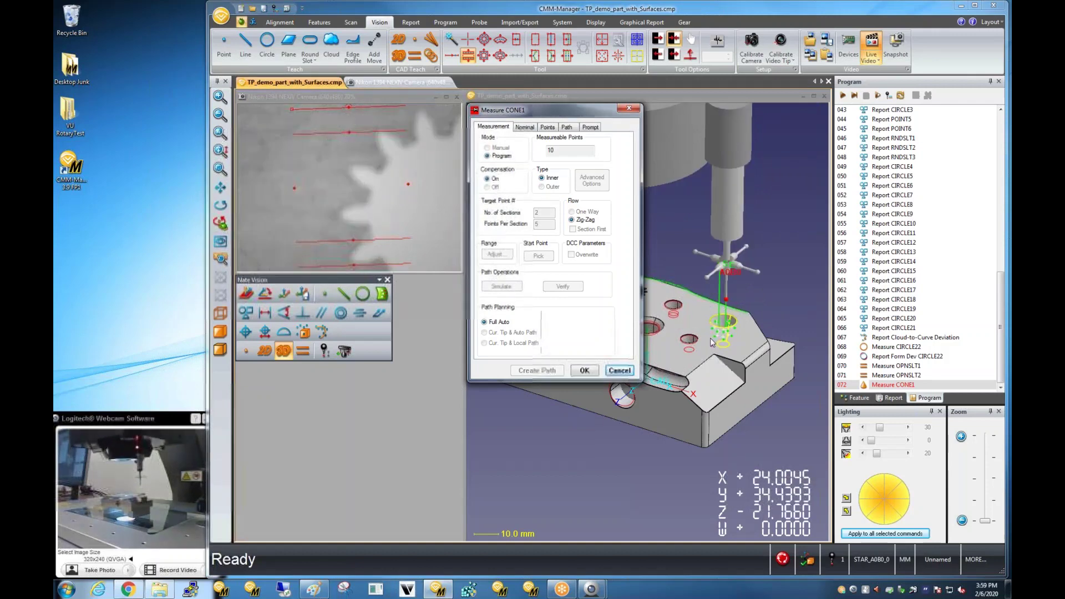
left_click(584, 370)
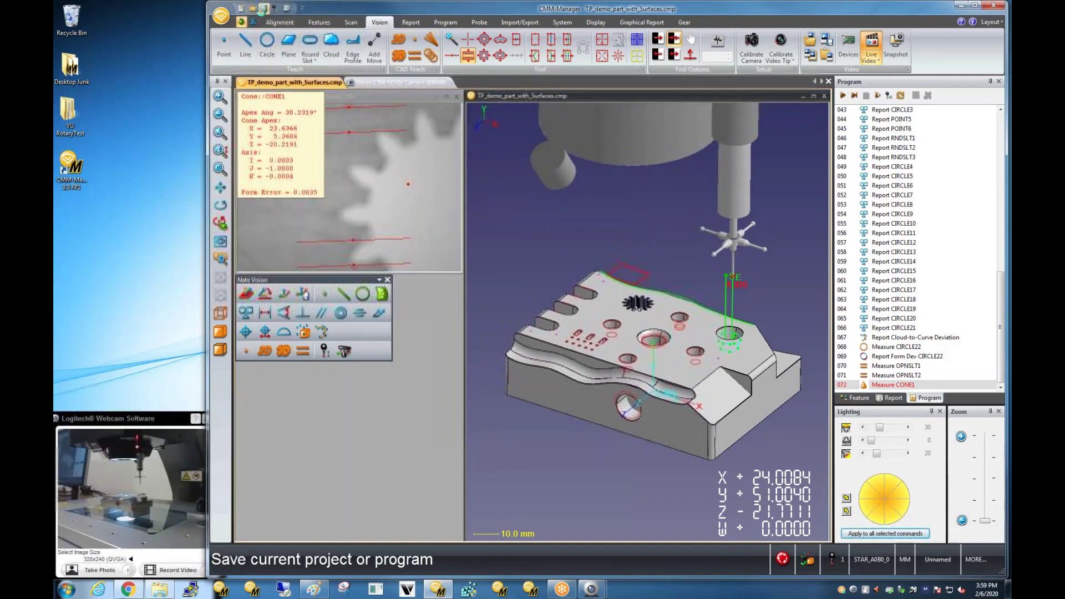
Open Nikon_Sample_CAD.cmp from recent files and centre the part in the view
left_click(221, 16)
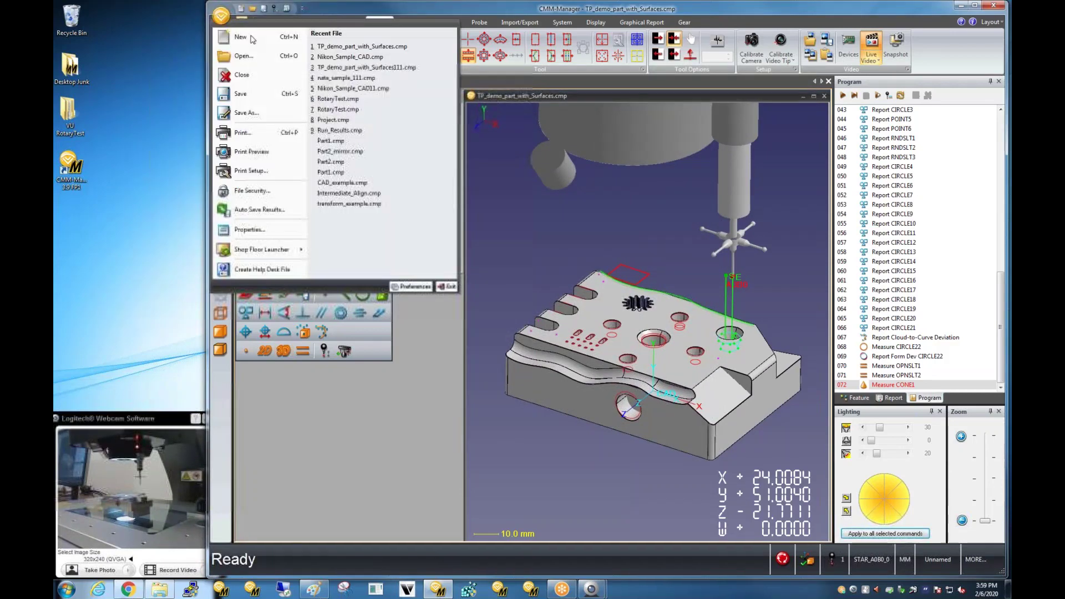
left_click(322, 57)
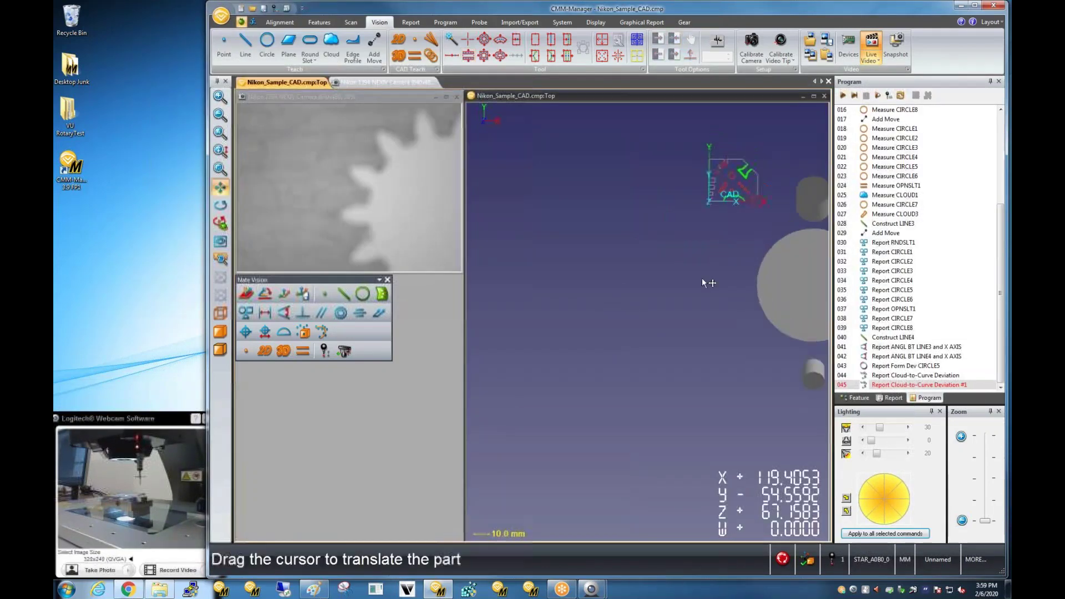
left_click_drag(702, 283, 628, 351)
scroll(636, 333, "up", 4)
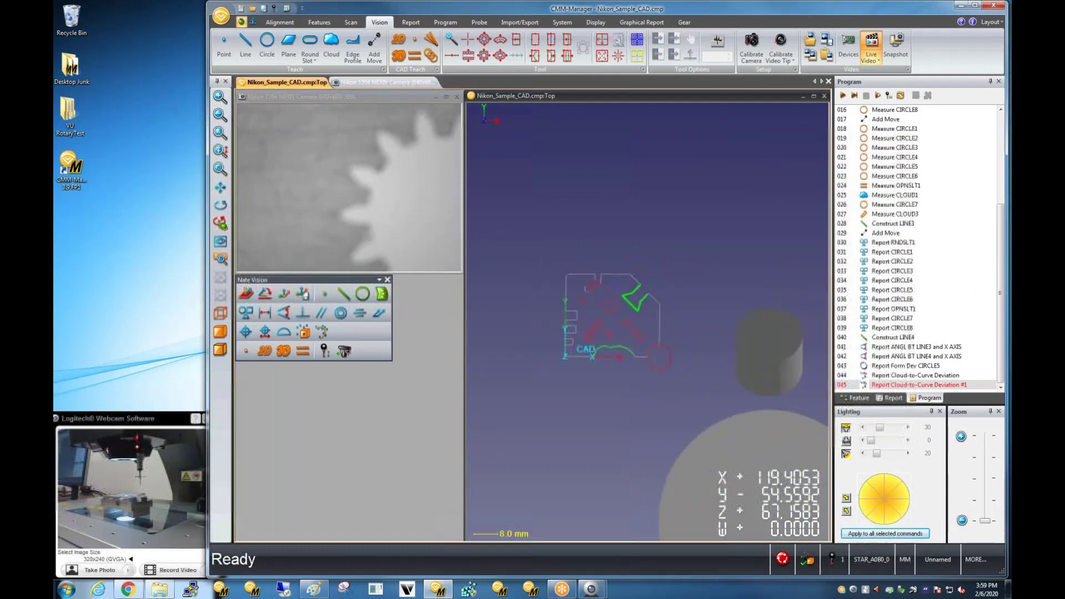
scroll(640, 359, "down", 1)
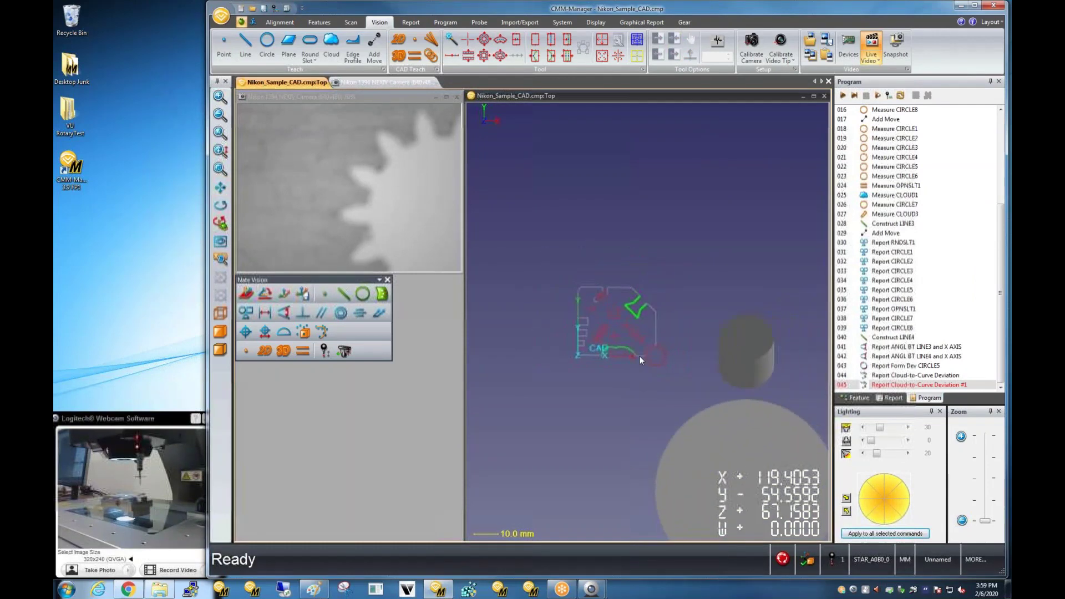
Run Nikon_Sample_CAD, collecting POINT1 by joystick after automatic detection fails
left_click(843, 95)
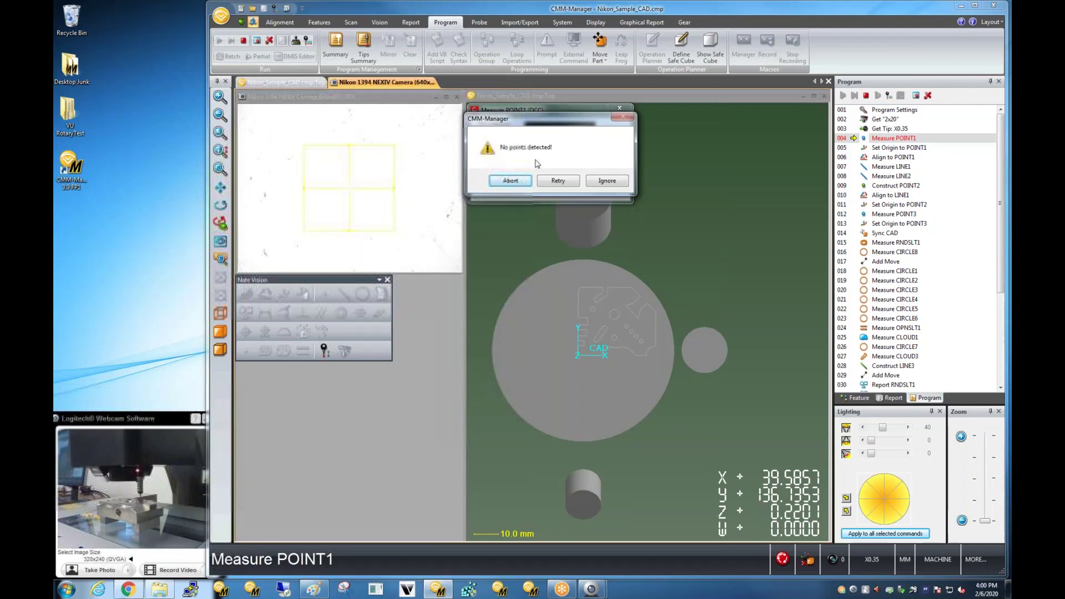
left_click(510, 181)
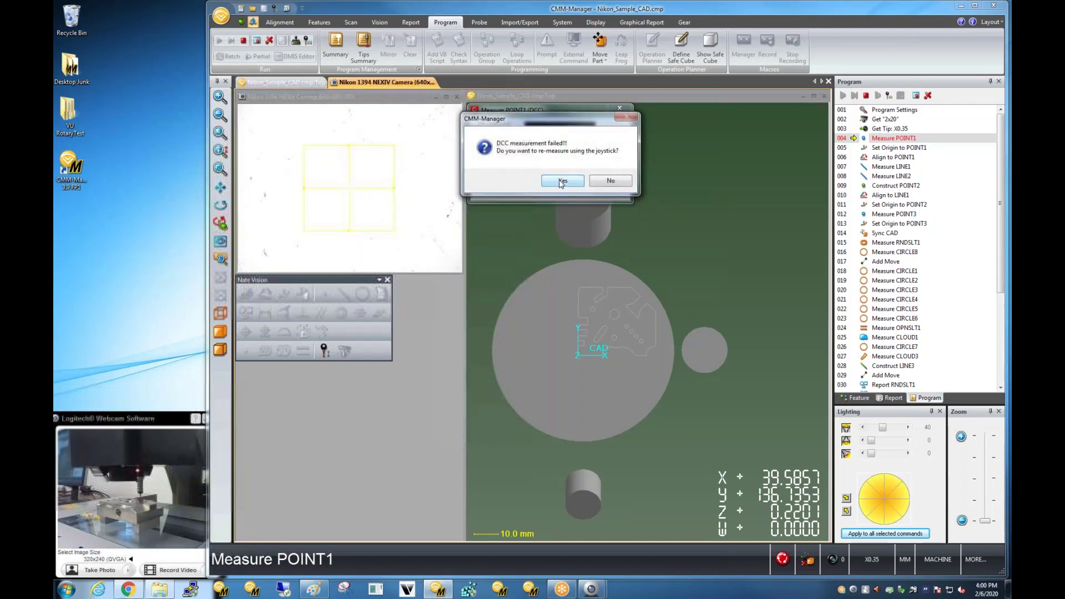
left_click(562, 182)
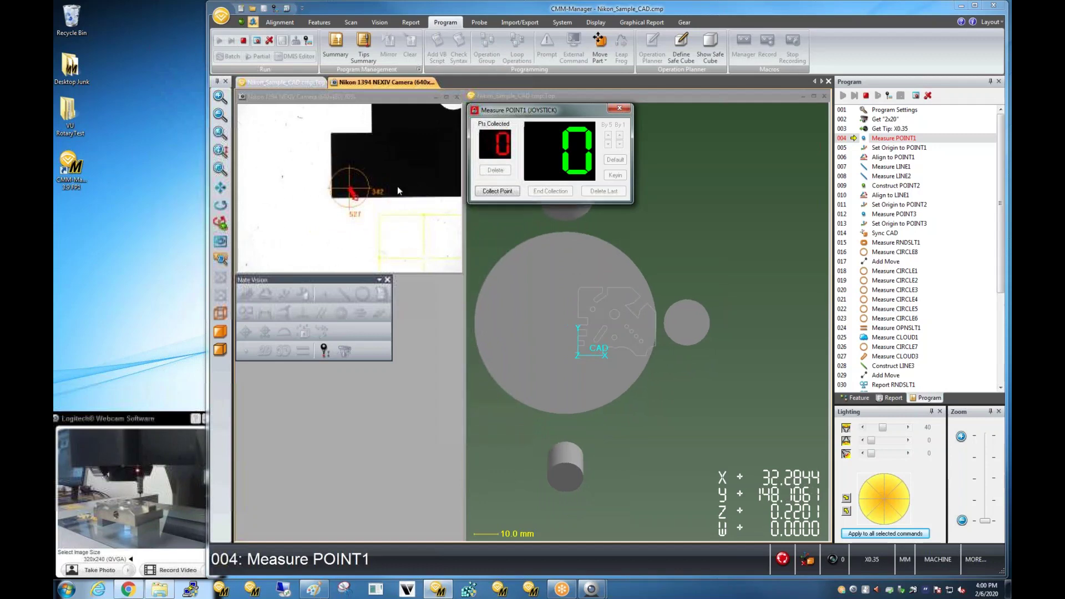
left_click(479, 191)
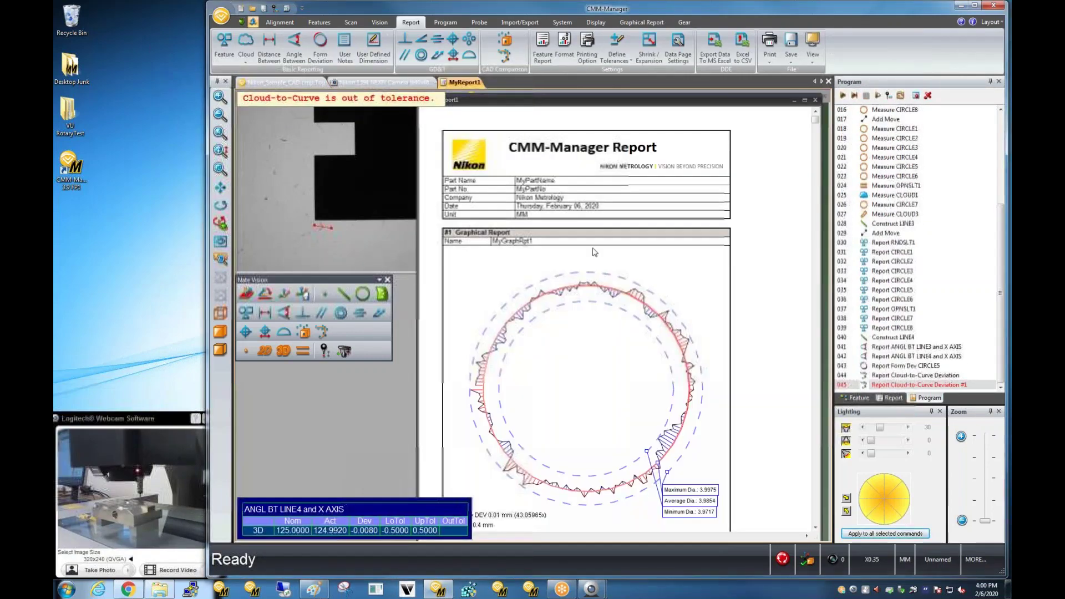
scroll(595, 252, "down", 10)
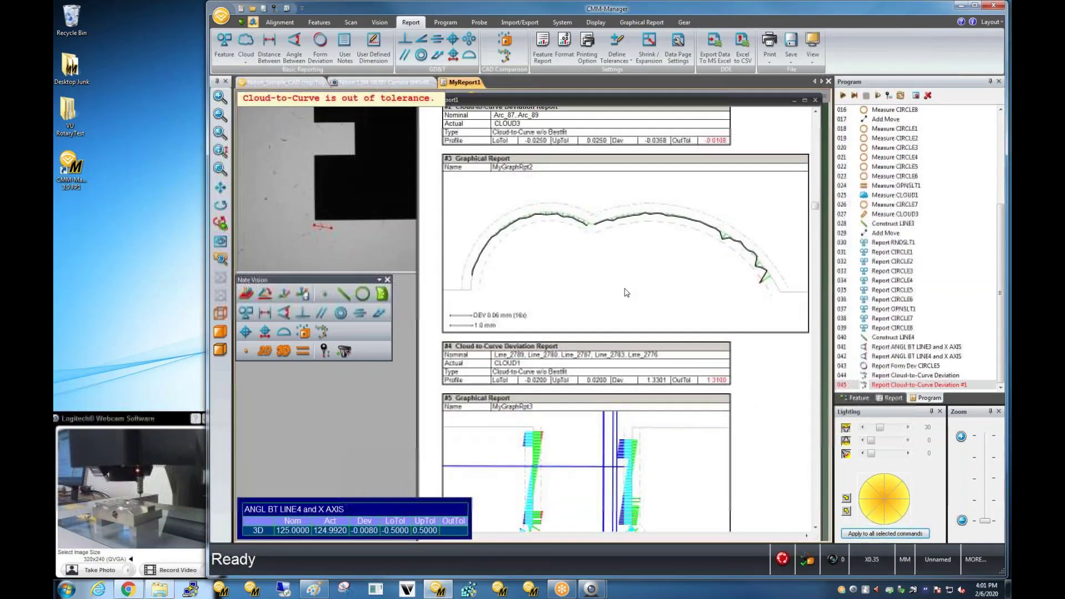
scroll(626, 292, "down", 5)
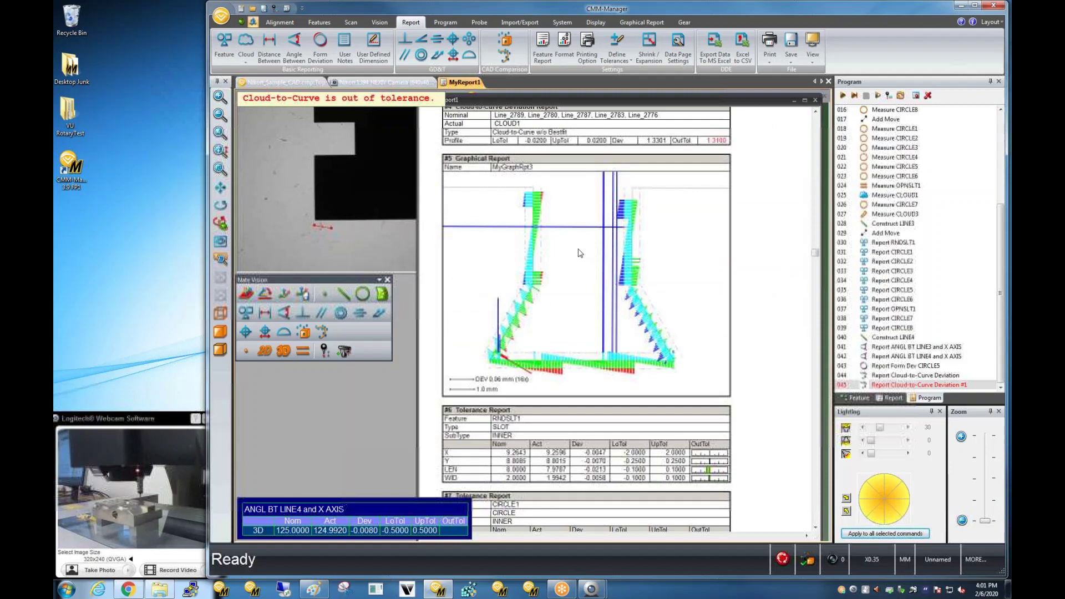
scroll(579, 253, "down", 1)
scroll(605, 249, "down", 18)
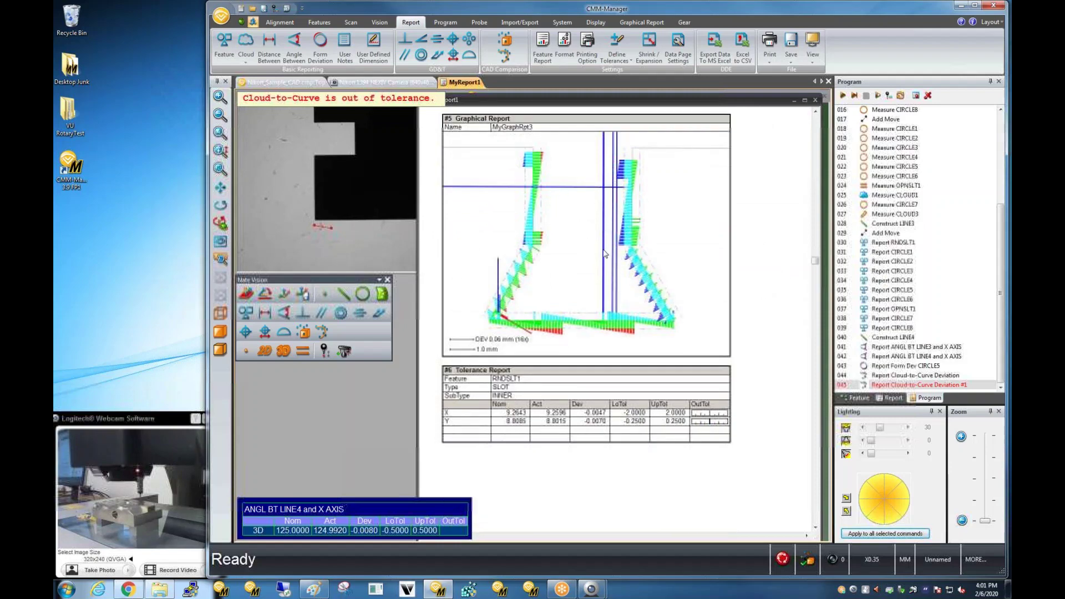
scroll(596, 289, "down", 9)
left_click_drag(814, 369, 797, 149)
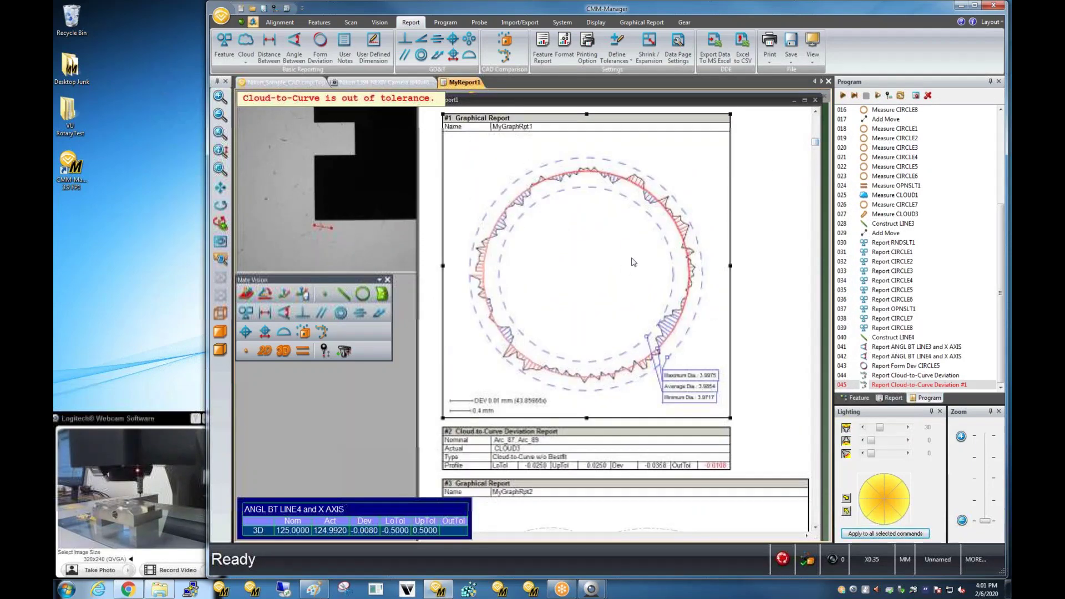
scroll(633, 261, "down", 7)
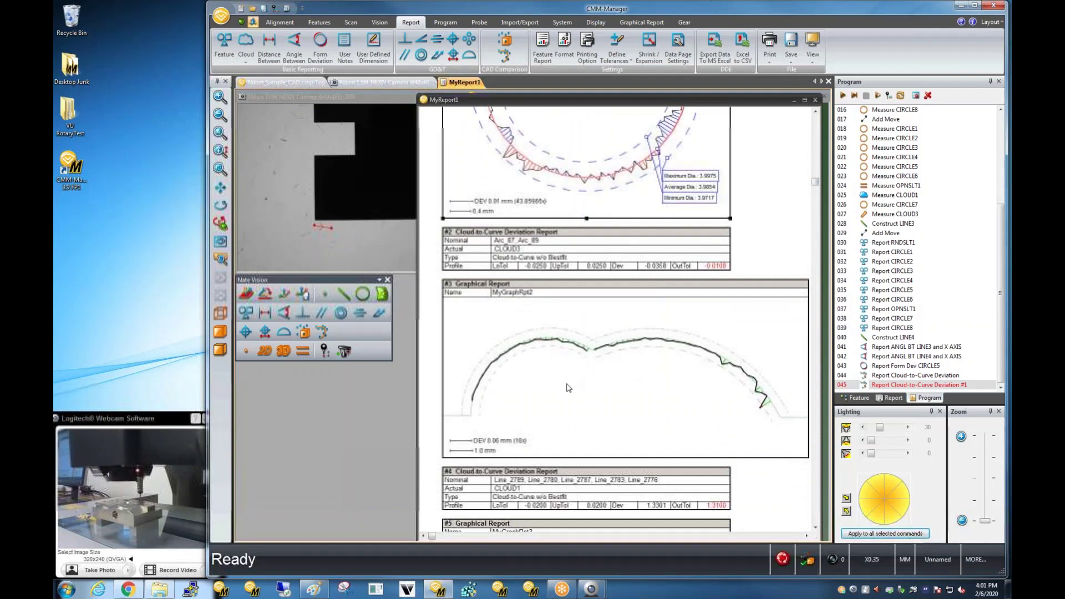
Close MyReport1 and rerun the whole Nikon_Sample_CAD measurement program
left_click(814, 101)
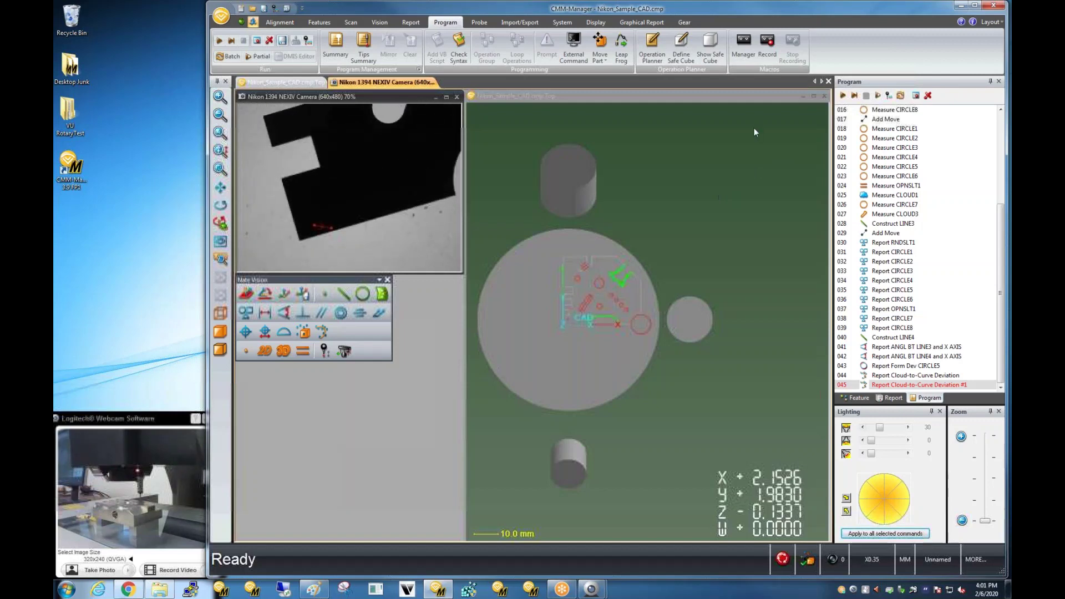
left_click(842, 96)
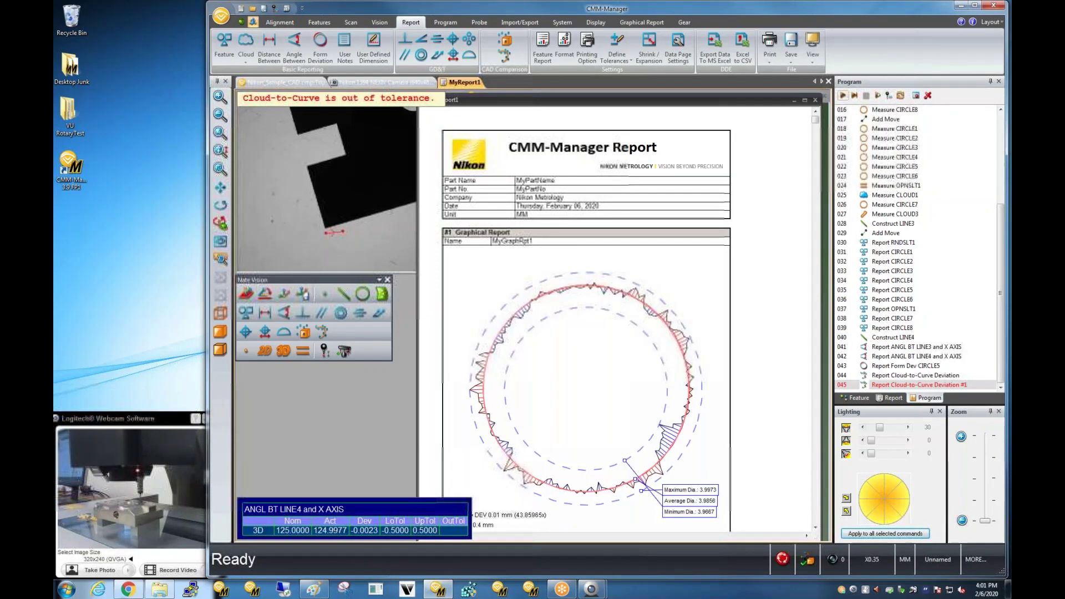
Scroll MyReport1 to check CLOUD1's 1.3624 out-of-tolerance cloud-to-curve deviation
scroll(652, 304, "down", 5)
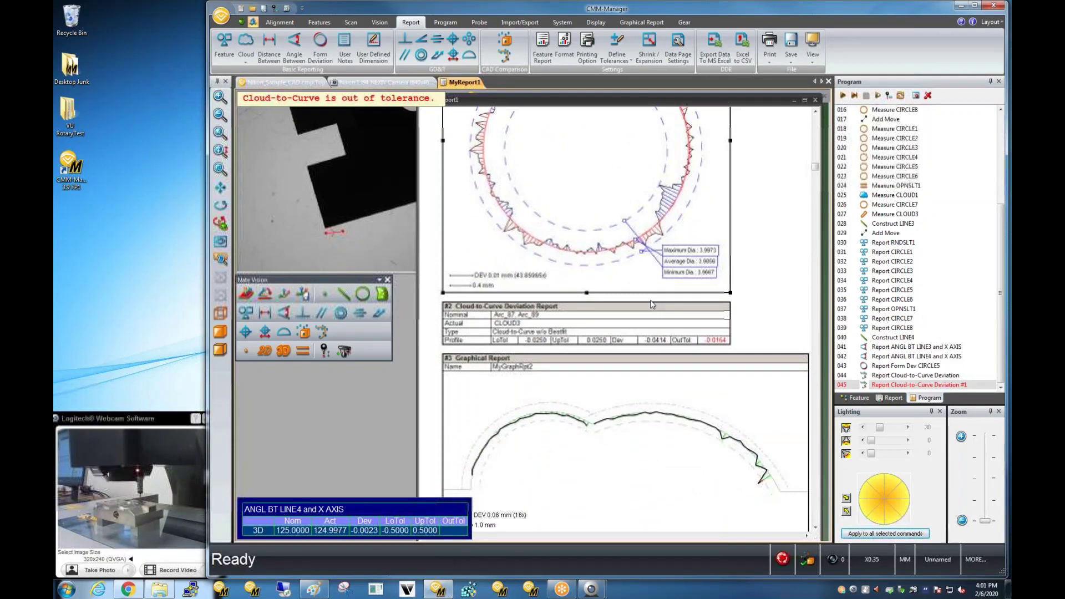
scroll(652, 304, "down", 8)
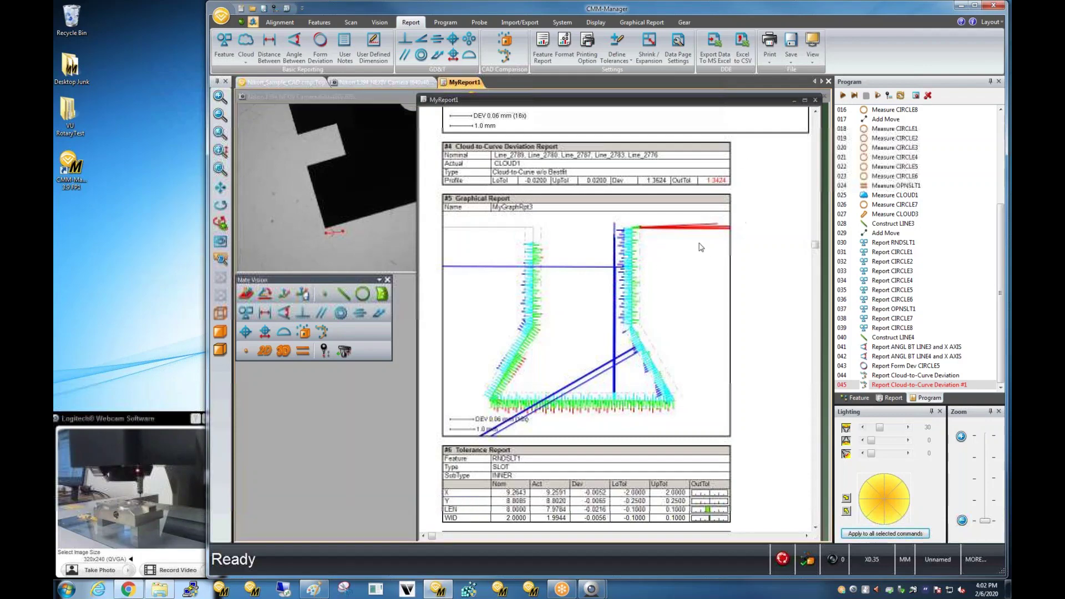
Close the report and drive the stage to the CLOUD1 feature from its Measure CLOUD1 settings
left_click(815, 101)
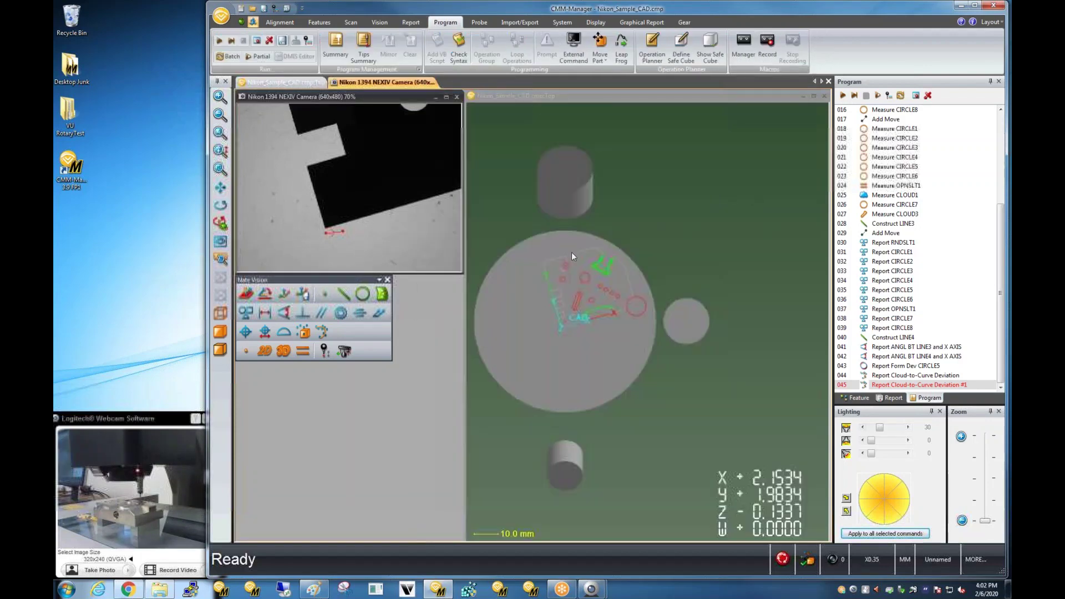
scroll(901, 277, "up", 2)
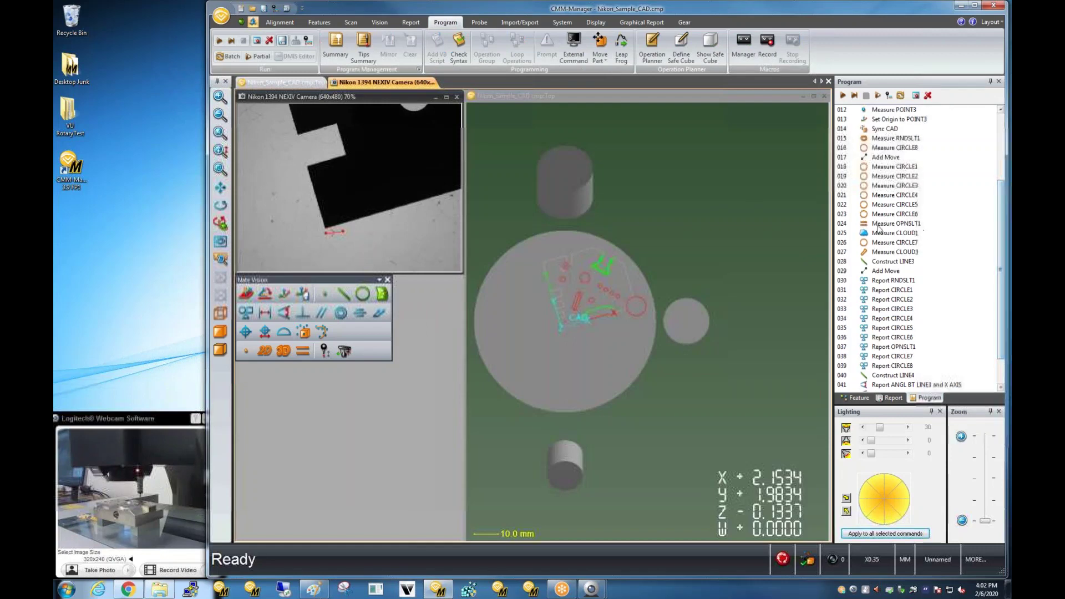
left_click(878, 233)
double_click(877, 233)
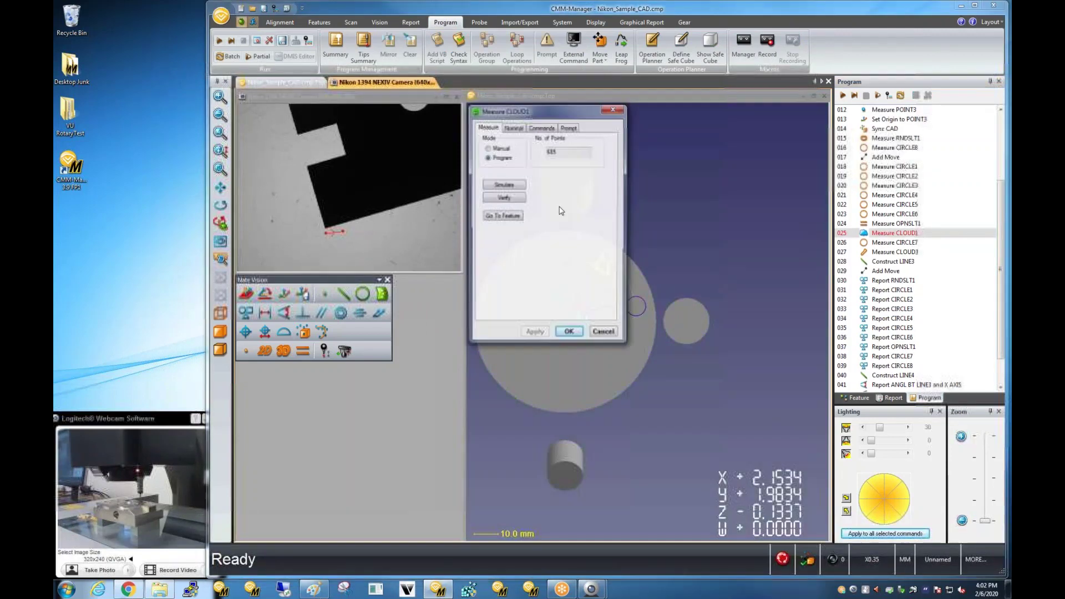
left_click(509, 217)
left_click(360, 196)
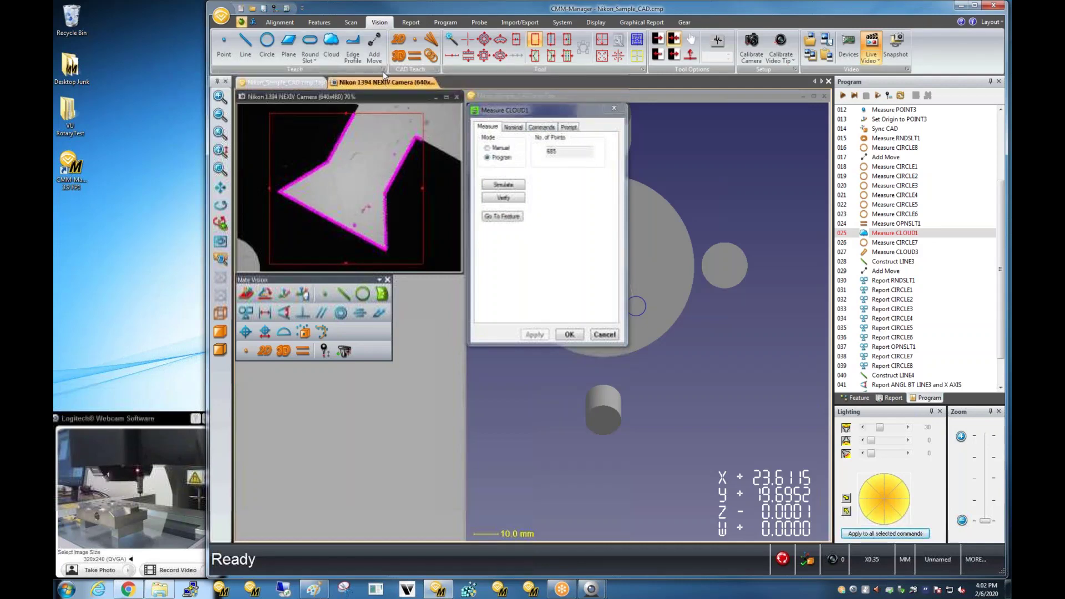
left_click(614, 109)
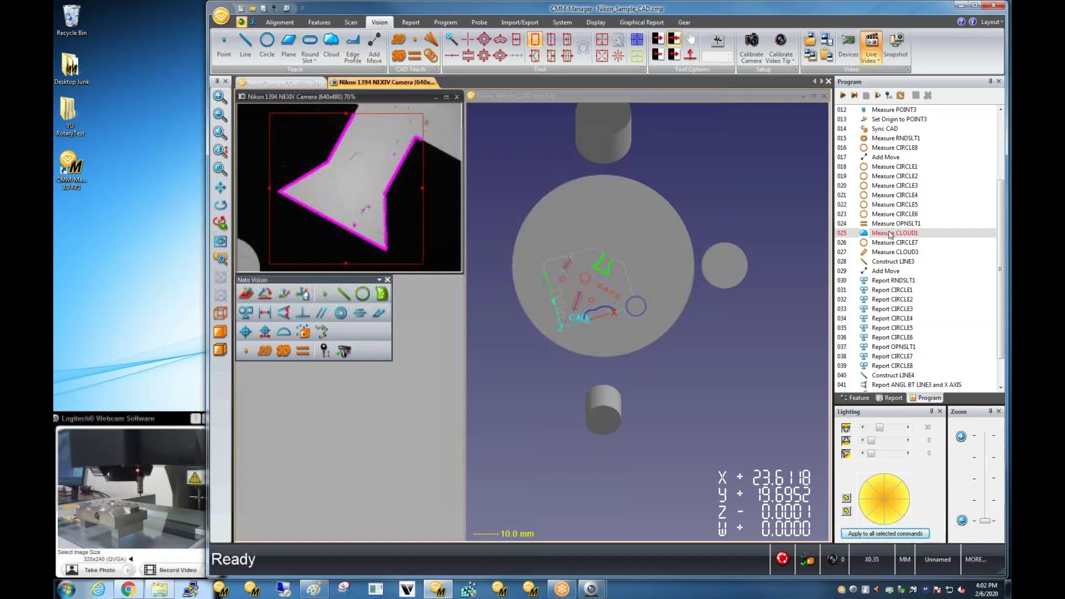
Start a new edge profile and record its start, direction and end points on the part edge
left_click(353, 48)
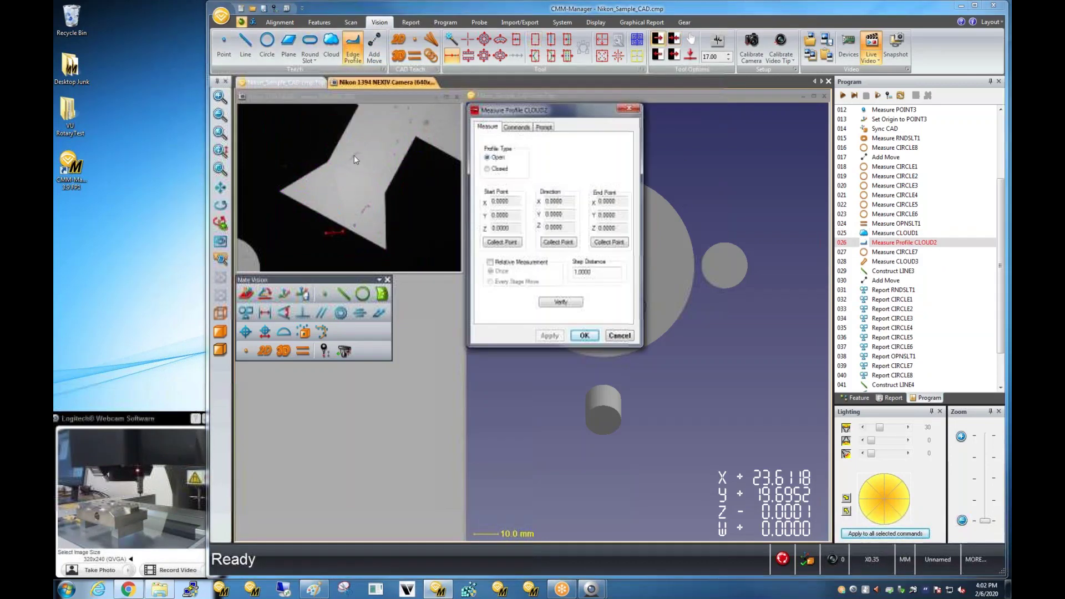
left_click(377, 138)
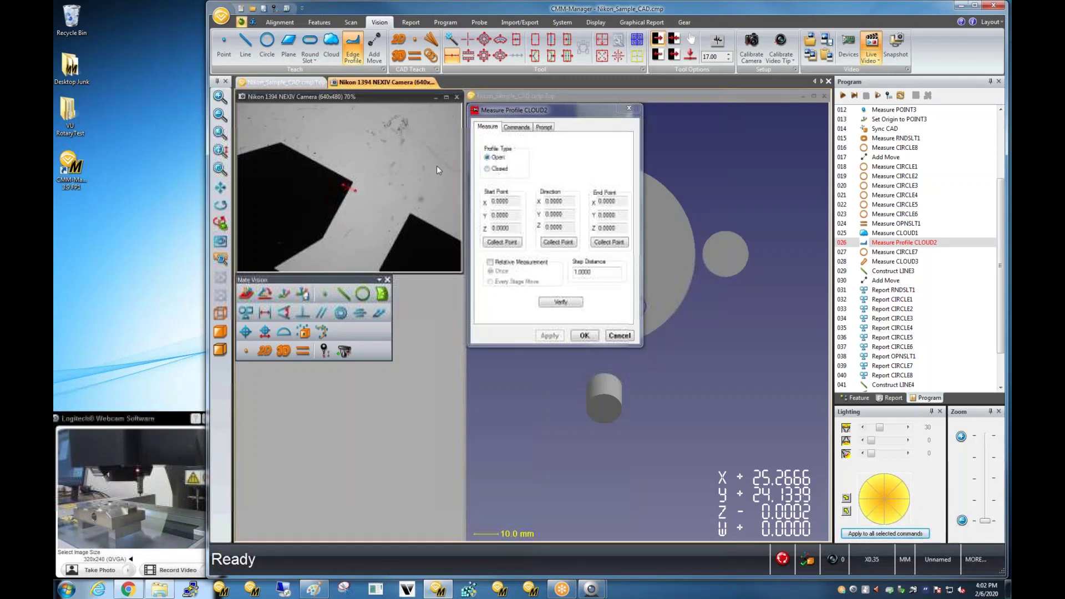
left_click(506, 242)
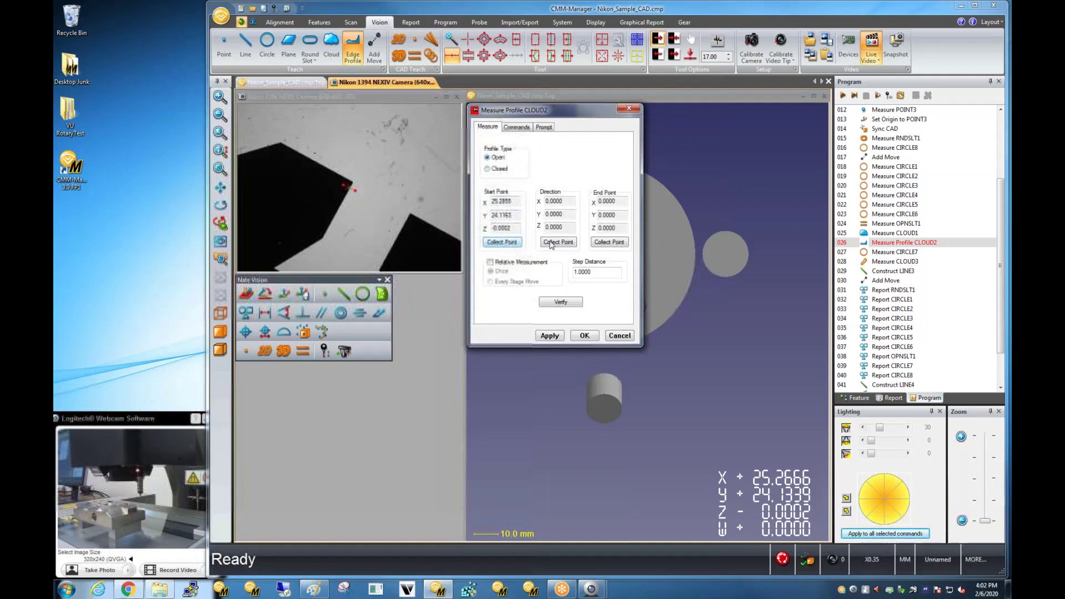
left_click(342, 206)
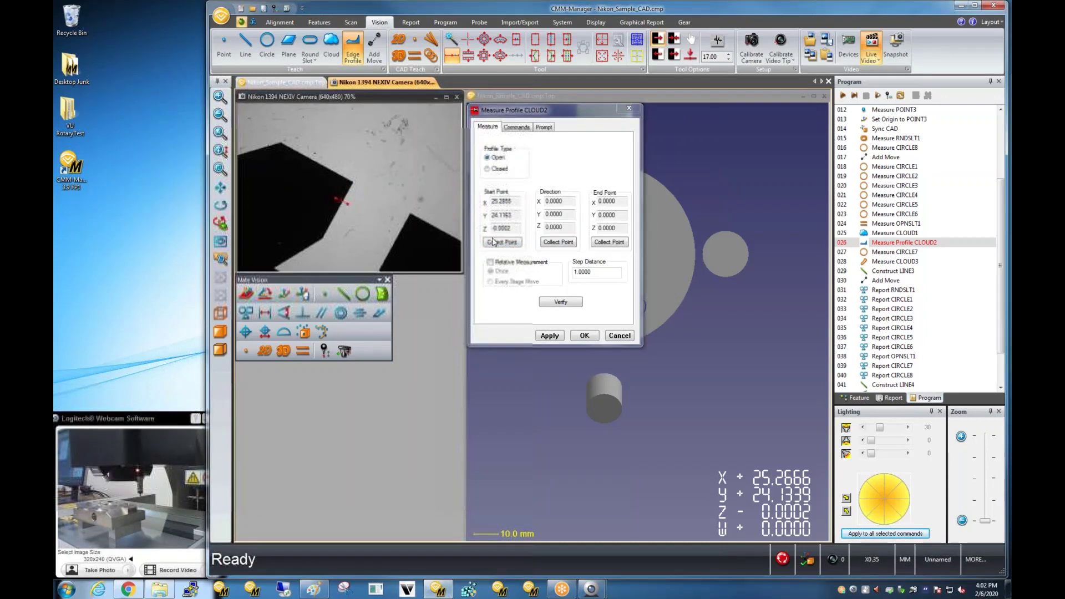
left_click(554, 244)
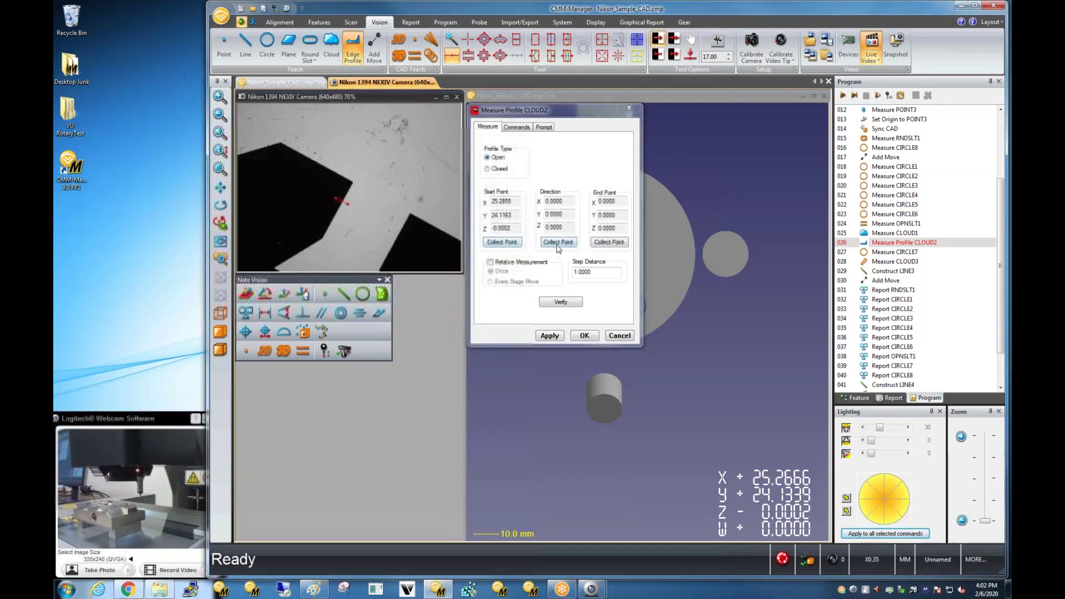
left_click(347, 208)
left_click(409, 222)
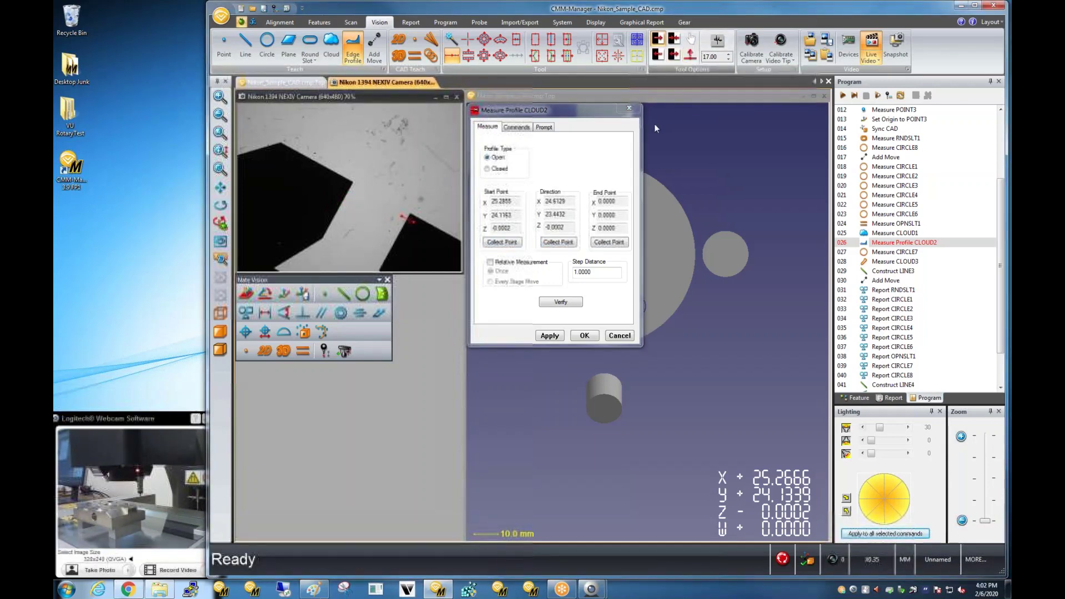
left_click(609, 242)
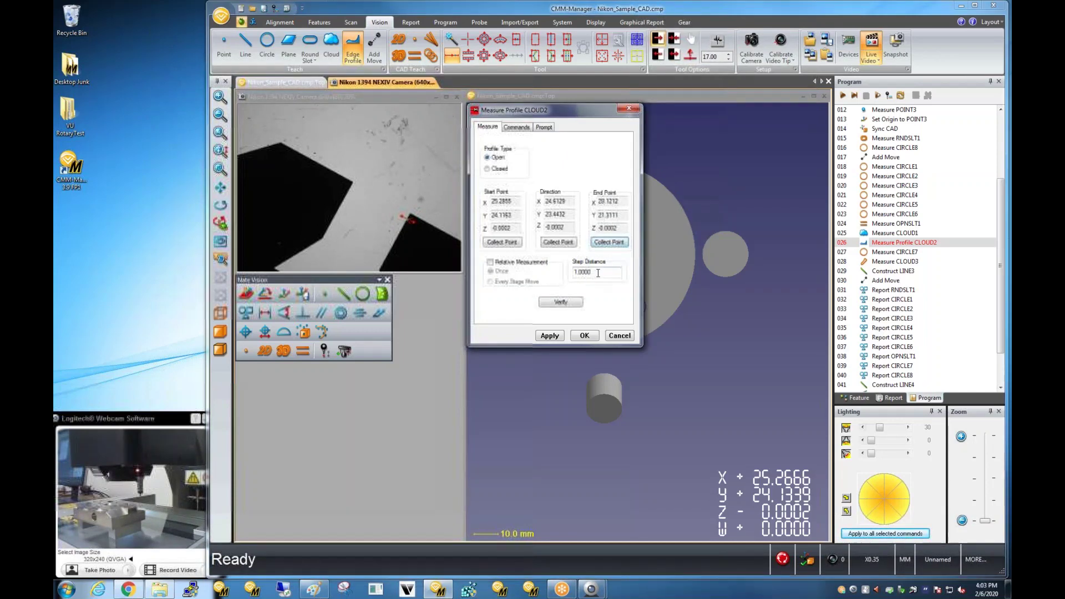
Try a 0.25 step distance for the profile and verify the path
double_click(596, 271)
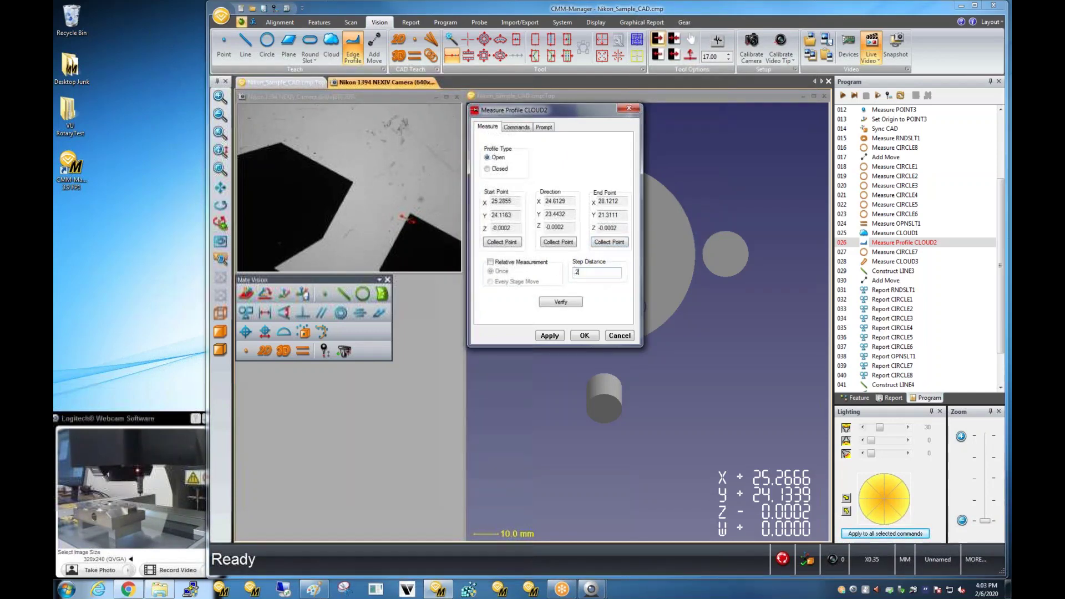
type(".25")
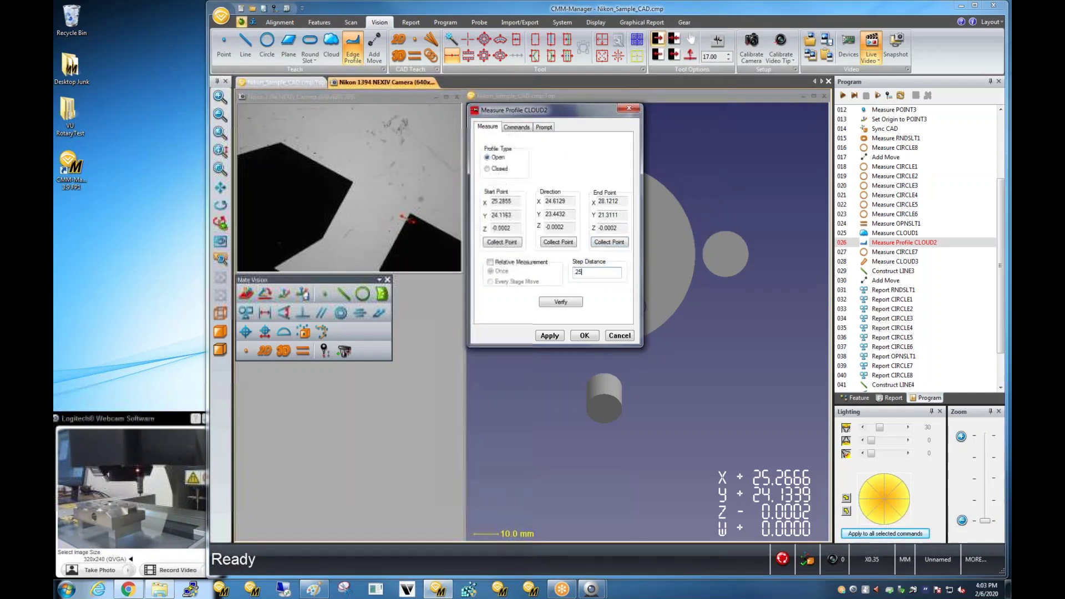
left_click(550, 336)
left_click(569, 302)
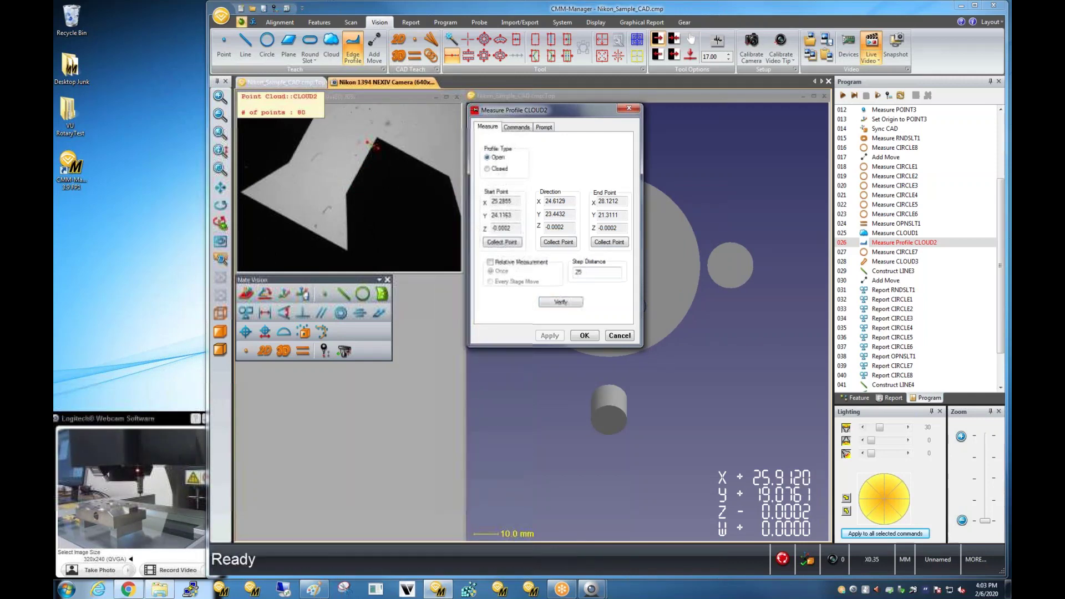
Change the step distance to 0.1, verify the 167-point path, and accept the CLOUD2 settings
double_click(577, 271)
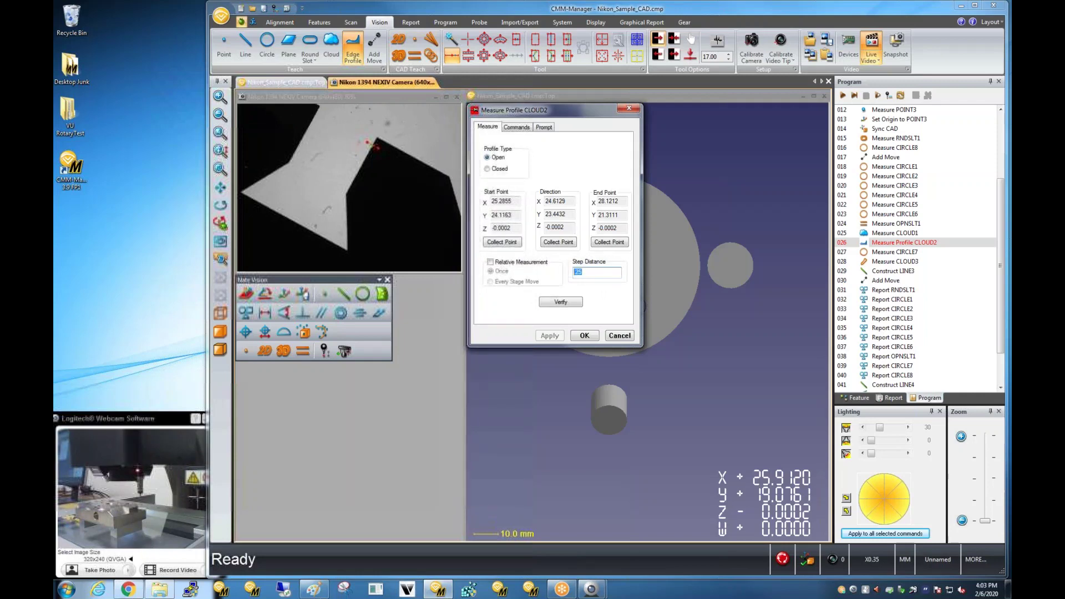
type(".1")
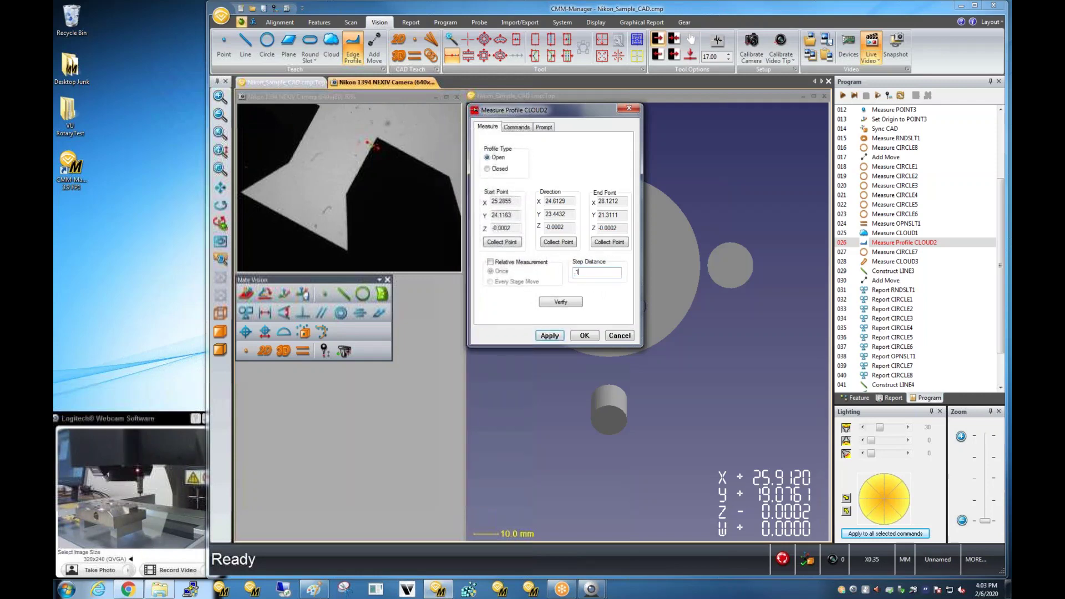
left_click(547, 335)
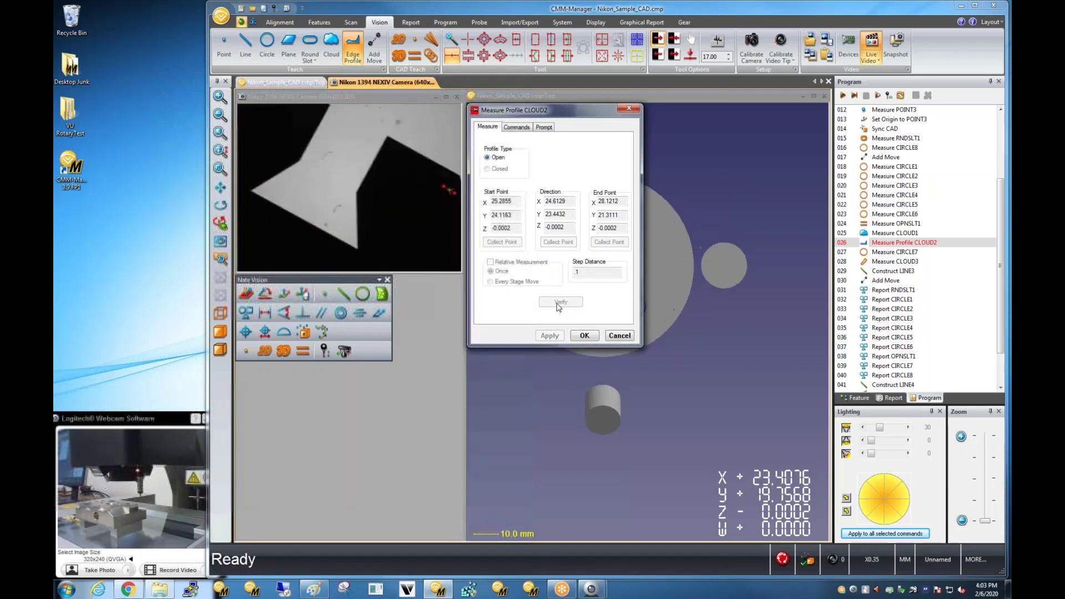
left_click(559, 304)
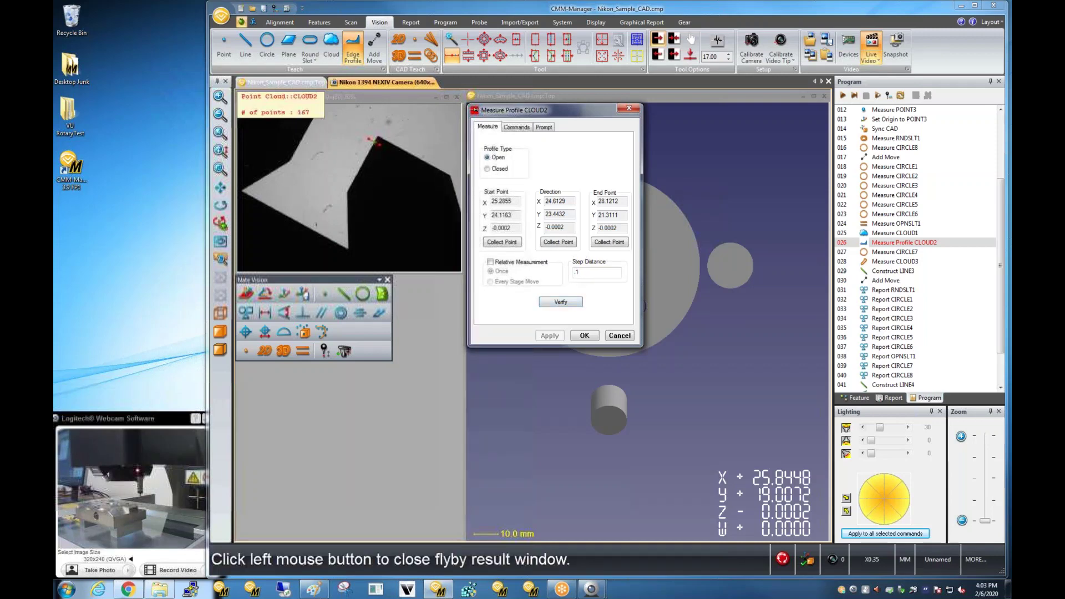
left_click(309, 119)
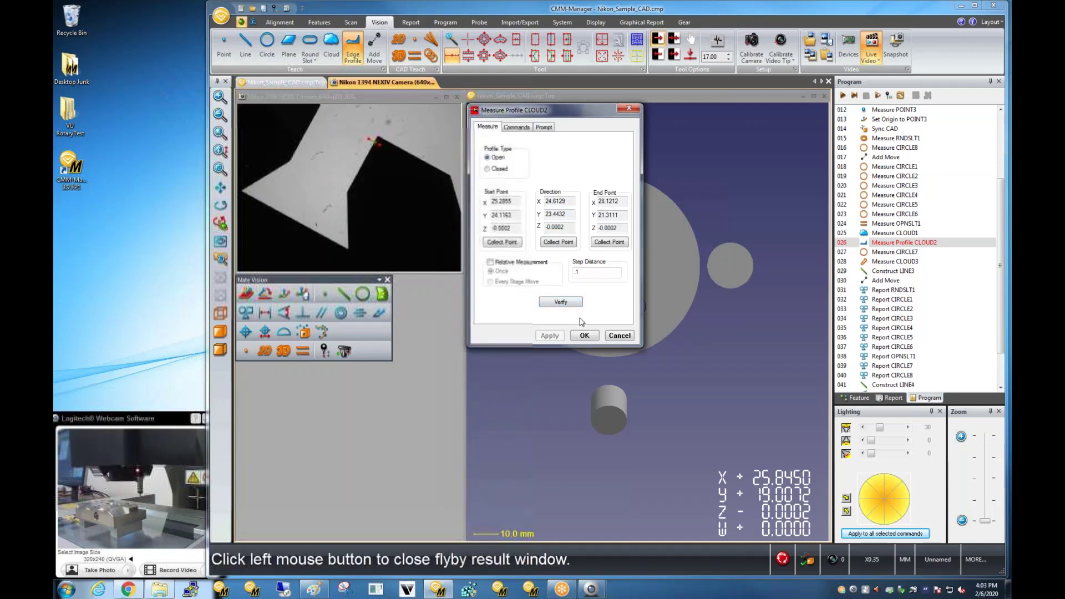
left_click(583, 335)
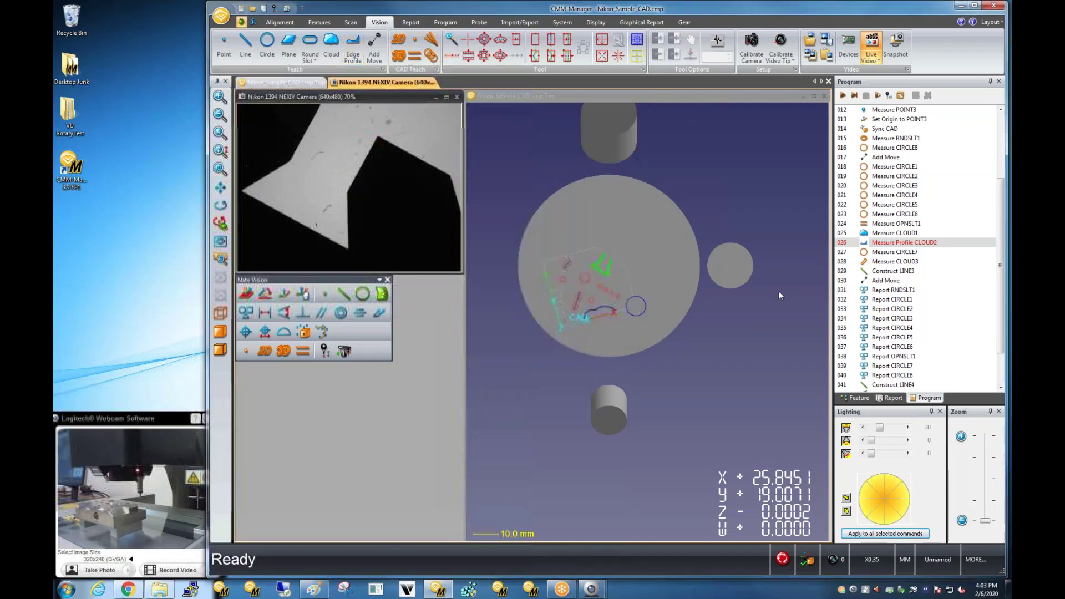
Partially run just the CLOUD2 step, close MyReport1, and turn teach mode on
left_click(877, 95)
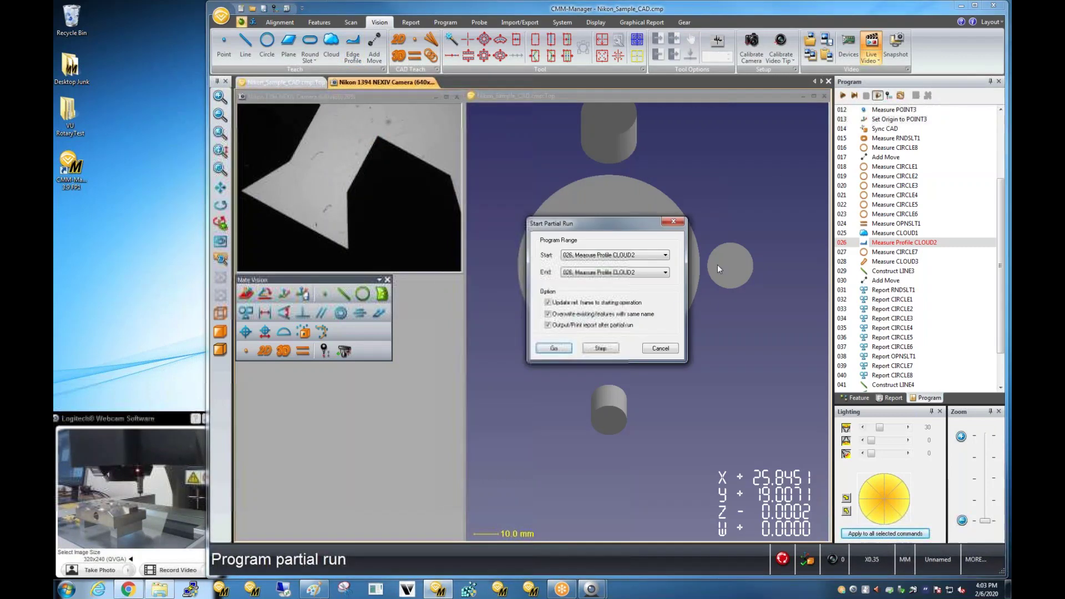
left_click(560, 348)
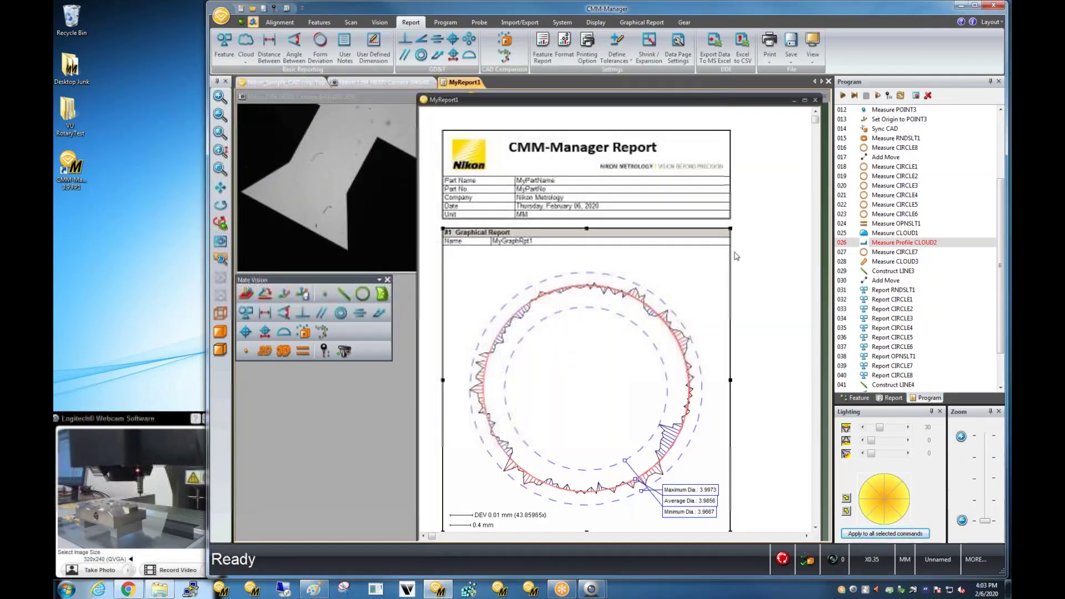
left_click(814, 100)
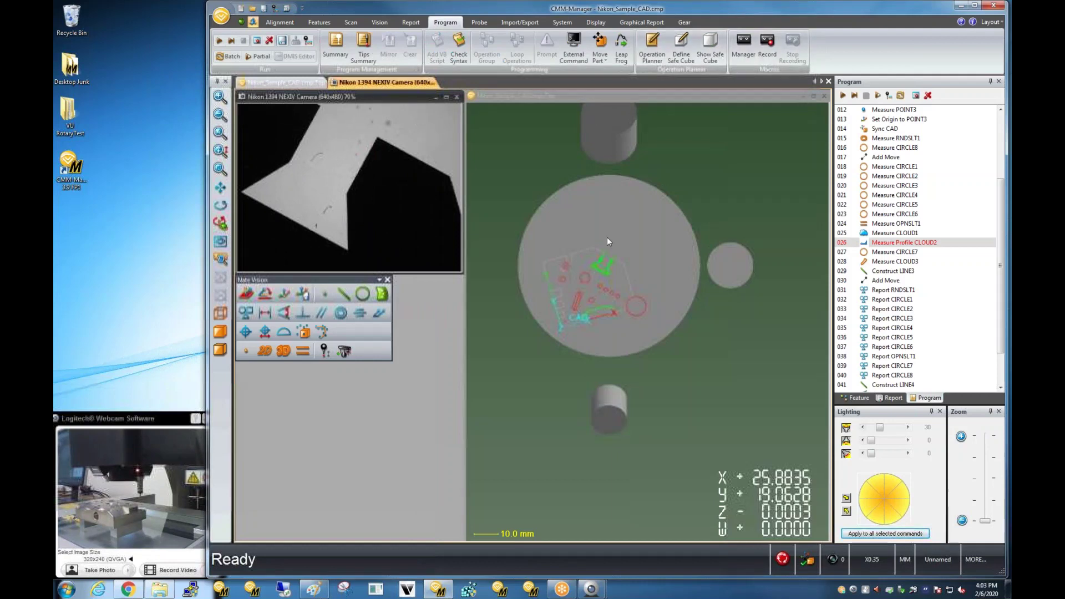
scroll(600, 291, "up", 5)
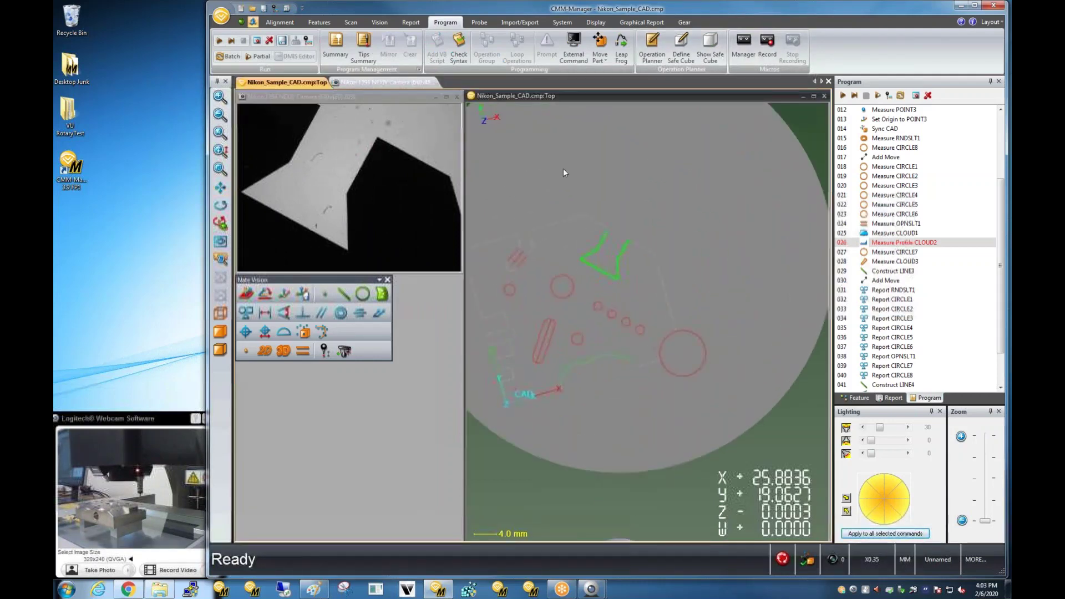
left_click(253, 22)
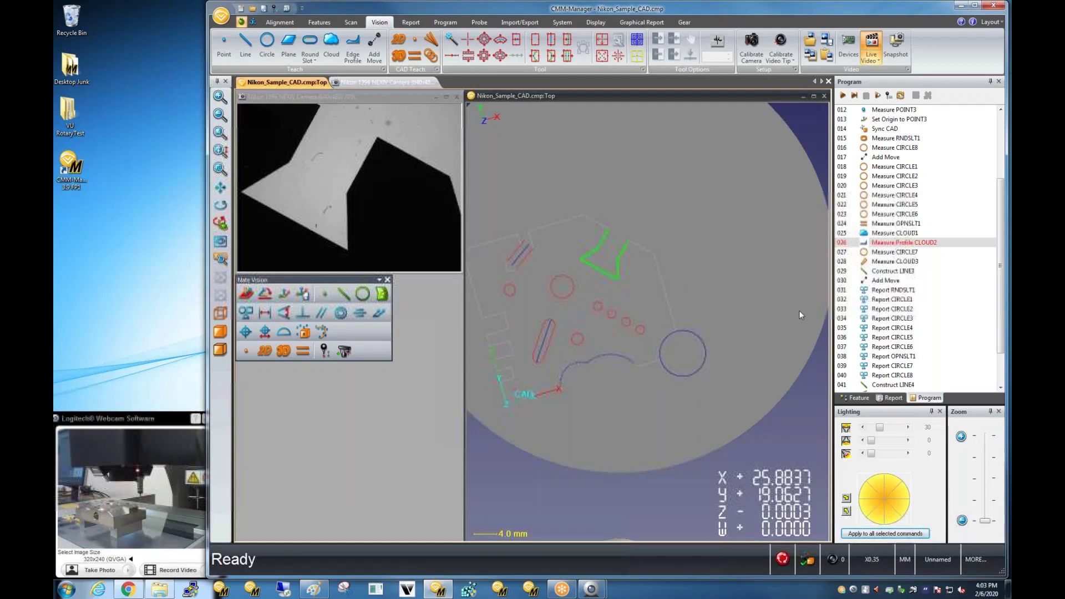
middle_click_drag(631, 275, 656, 293)
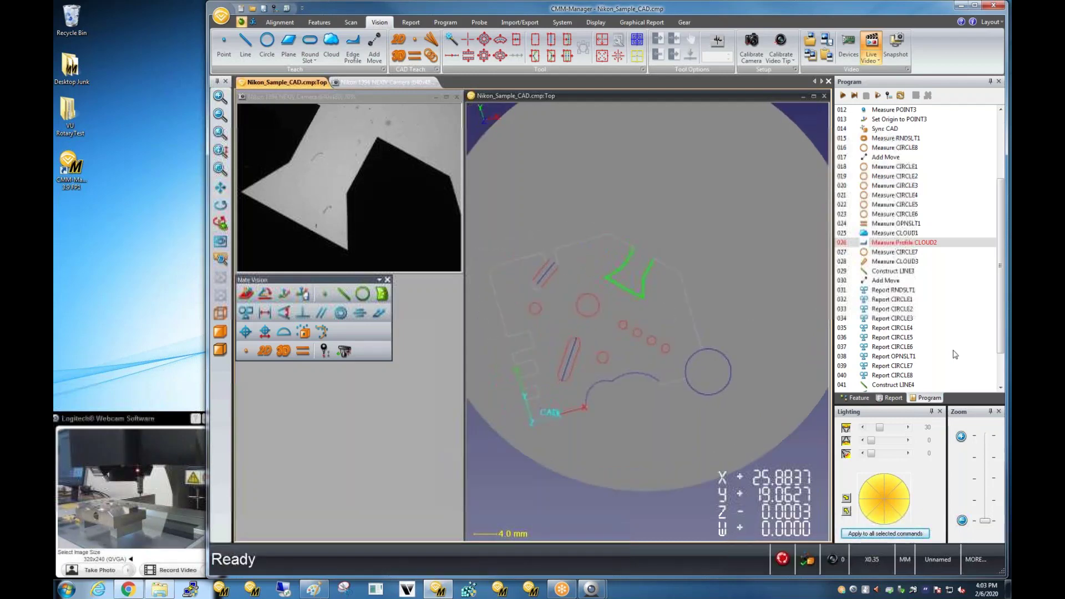
Open the settings of the Report Cloud-to-Curve Deviation #1 step
scroll(1003, 308, "down", 2)
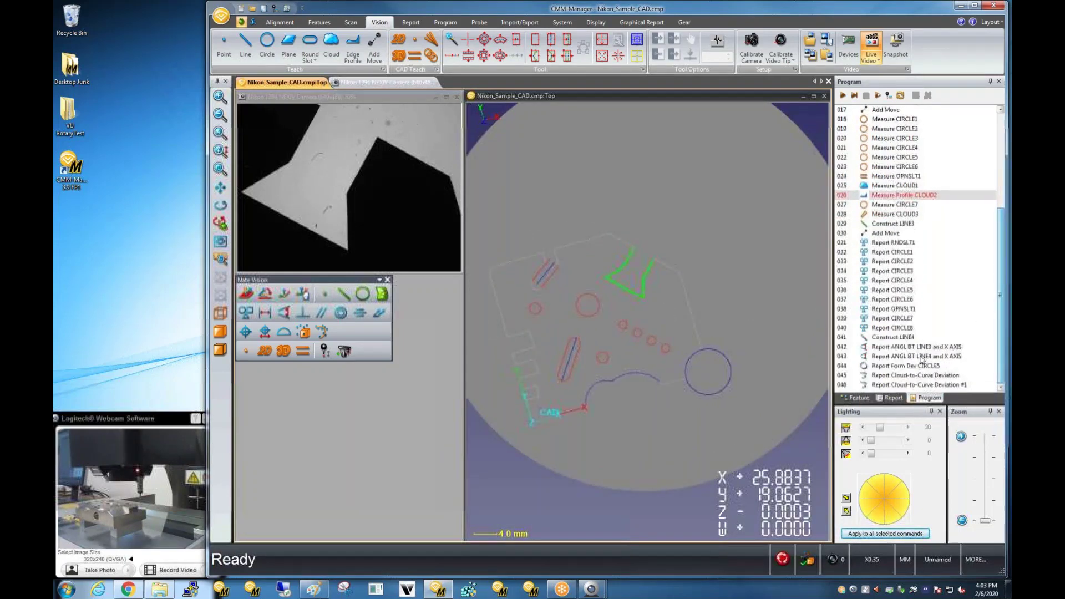
left_click(881, 376)
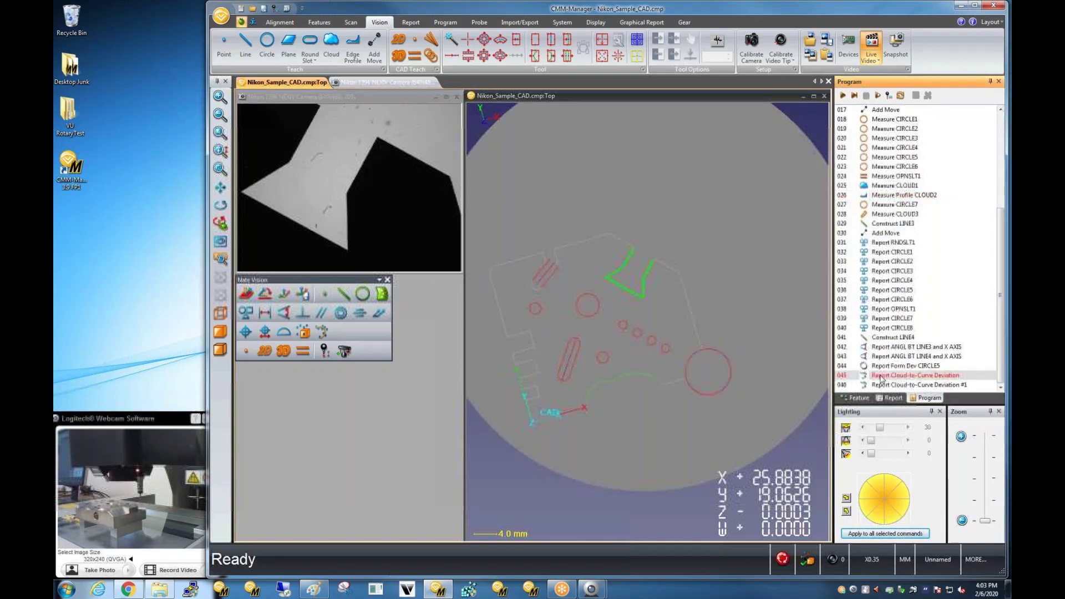
double_click(881, 378)
double_click(903, 385)
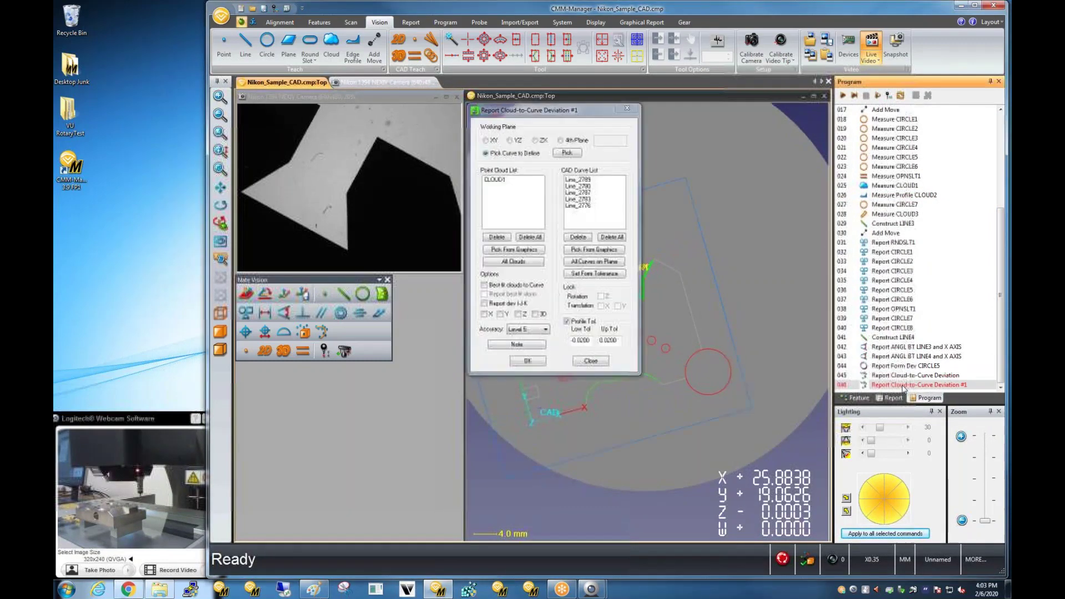
mouse_move(693, 299)
middle_mouse_down()
mouse_move(774, 268)
mouse_move(710, 309)
middle_mouse_up()
scroll(710, 309, "up", 2)
Replace CLOUD1 with CLOUD2 in the point cloud list, confirm, and open MyReport1
left_click(492, 180)
left_click(496, 237)
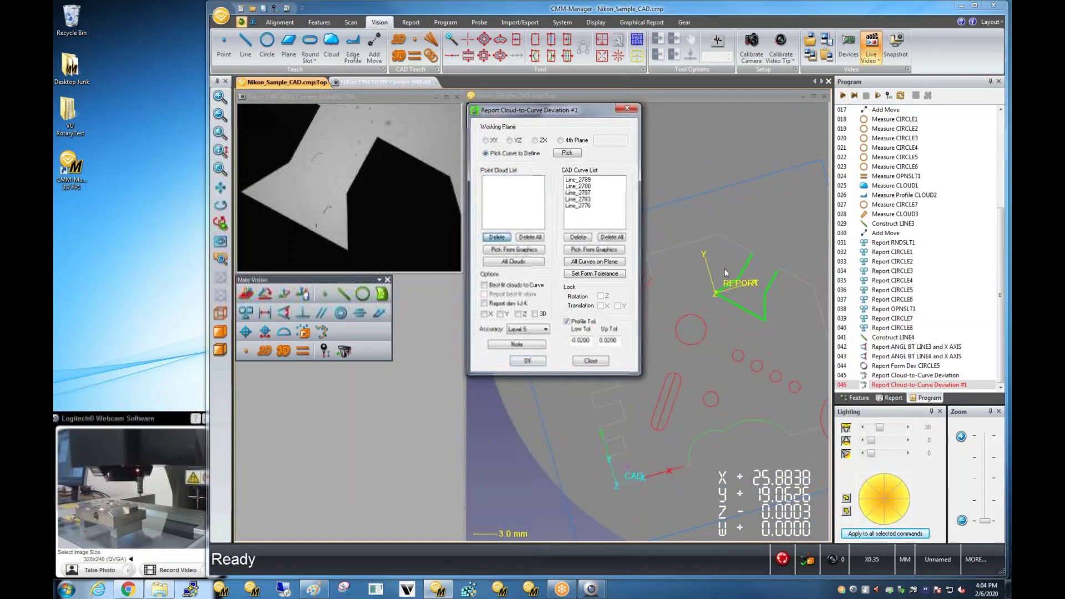
left_click(858, 398)
left_click(868, 280)
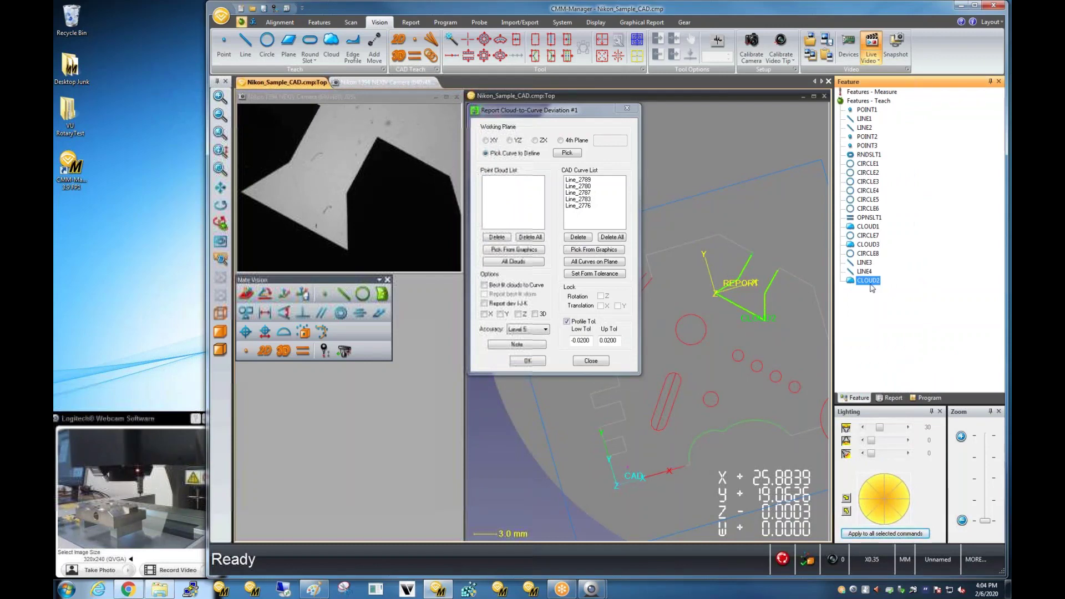
left_click_drag(870, 281, 553, 216)
left_click(498, 181)
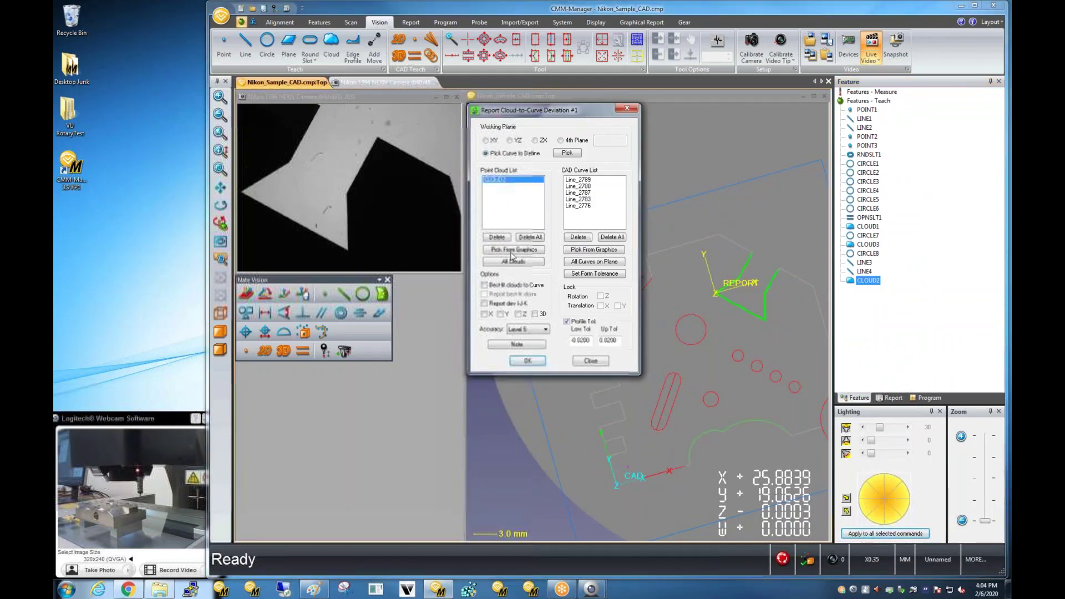
left_click(528, 361)
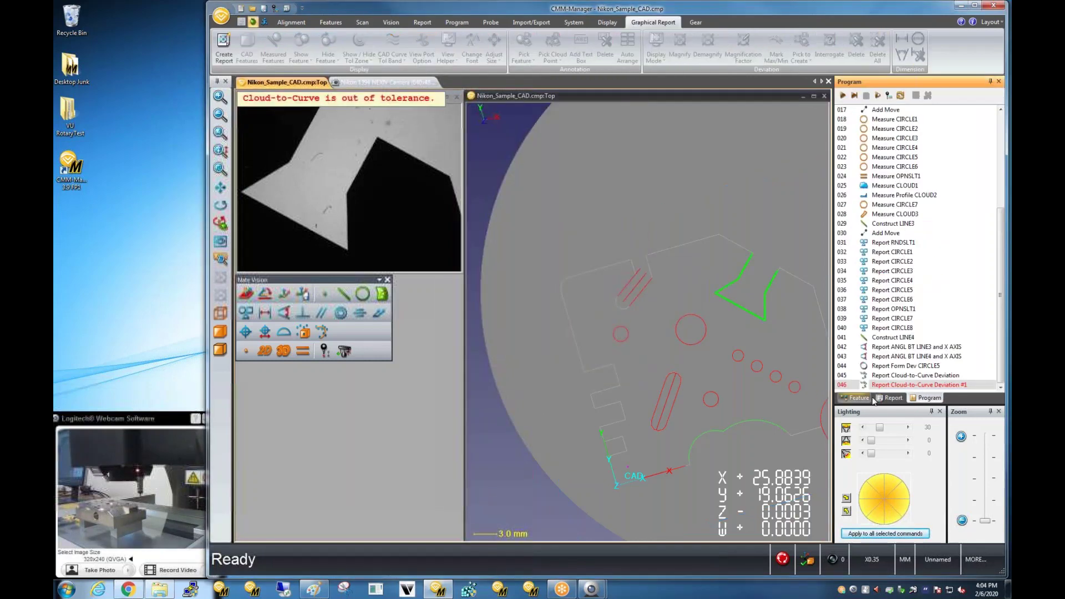
left_click(897, 398)
double_click(869, 245)
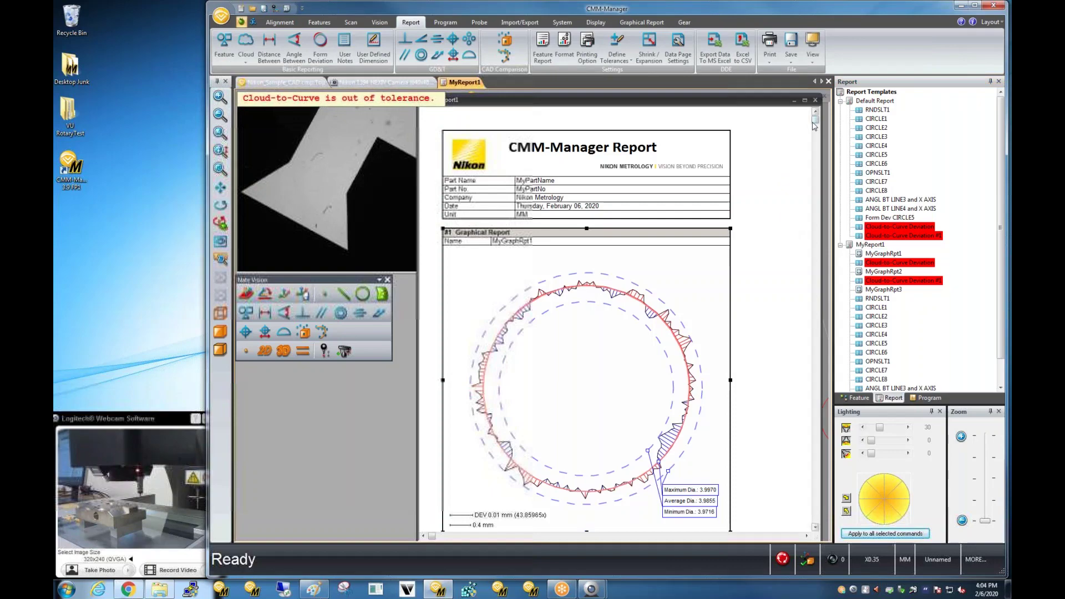
Scroll MyReport1 to the deviation section showing CLOUD2 at 0.0223 against ±0.0200
left_click_drag(814, 127, 811, 250)
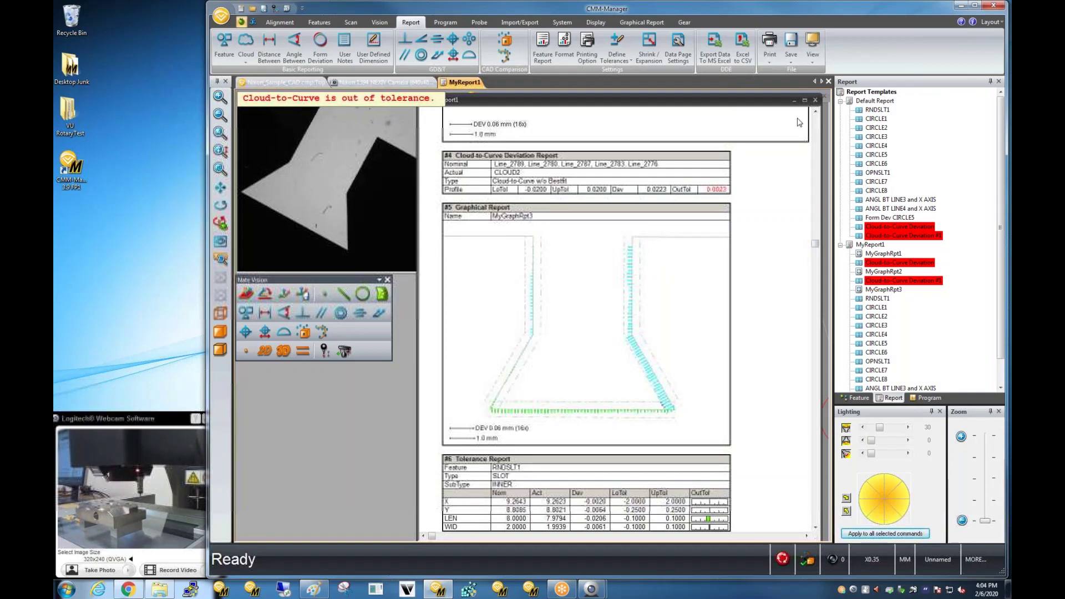
Close MyReport1, zoom out and orbit the part into a tilted 3-D view
left_click(813, 102)
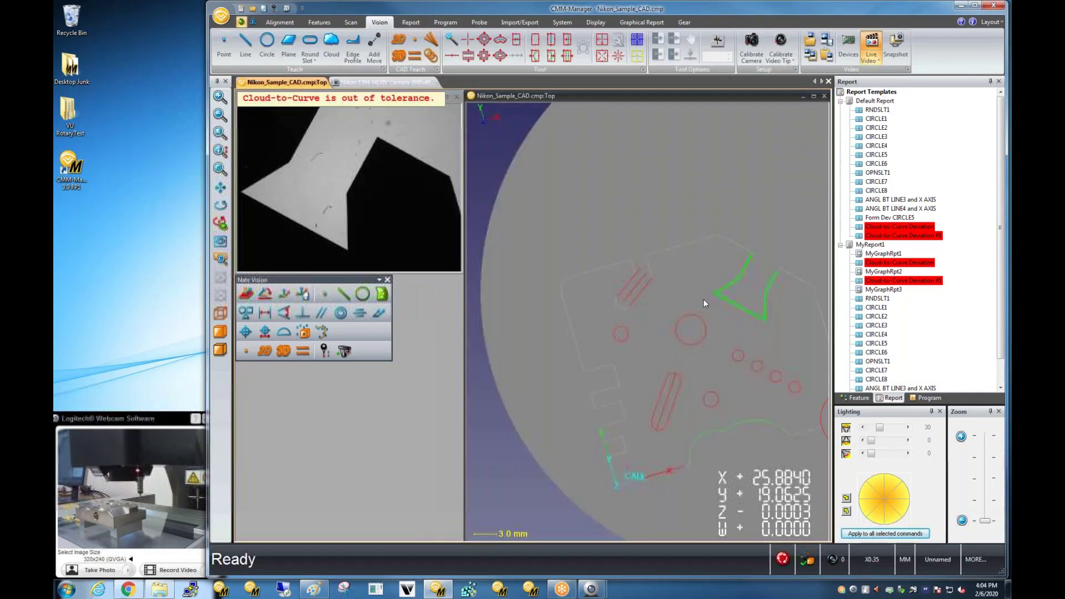
scroll(730, 334, "down", 3)
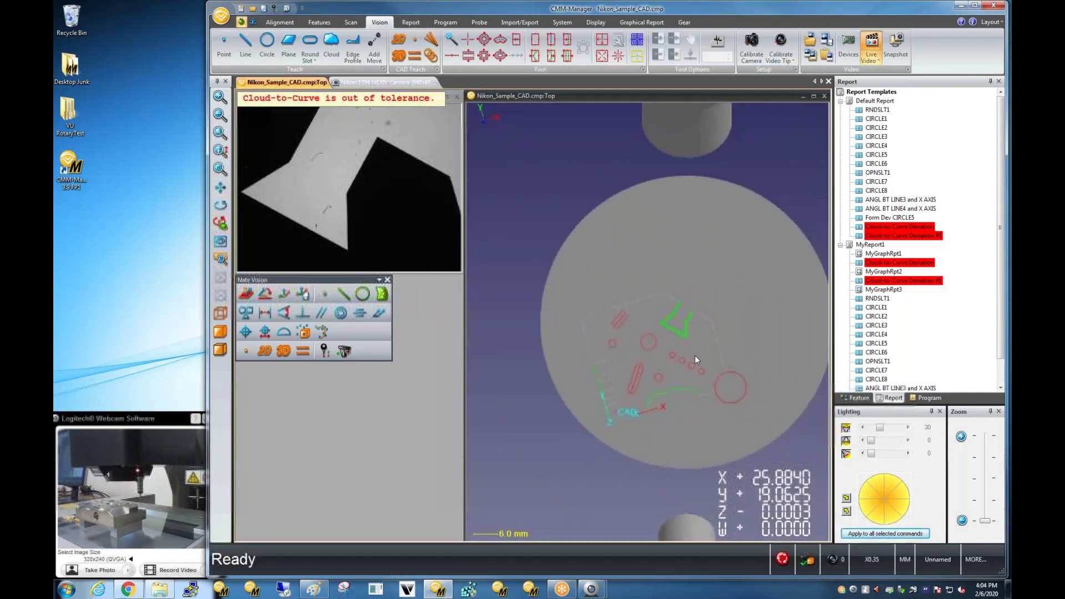
mouse_move(697, 357)
middle_mouse_down()
mouse_move(689, 379)
mouse_move(700, 338)
middle_mouse_up()
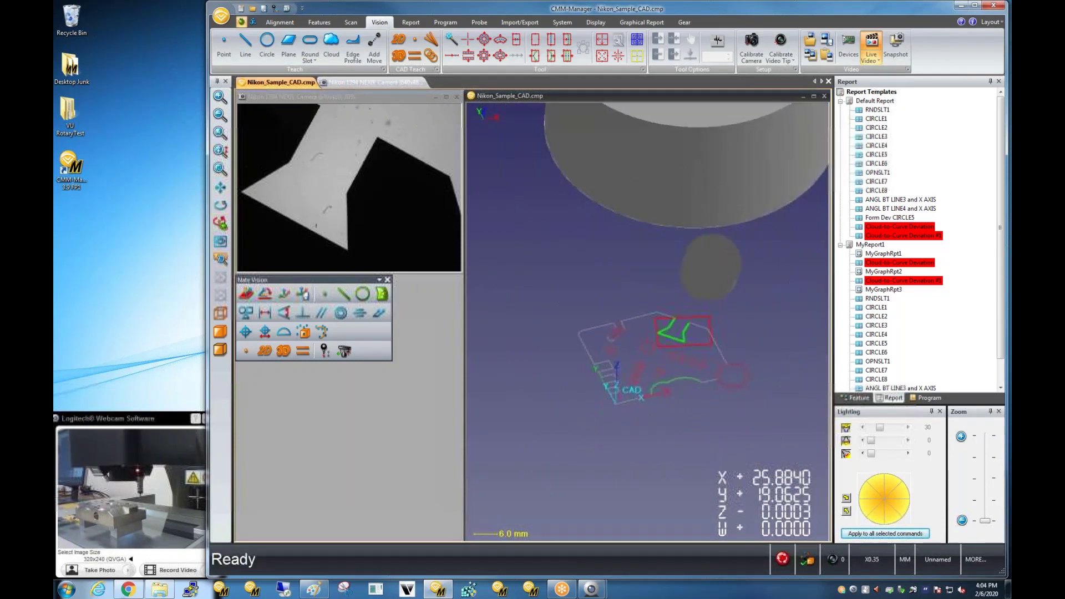